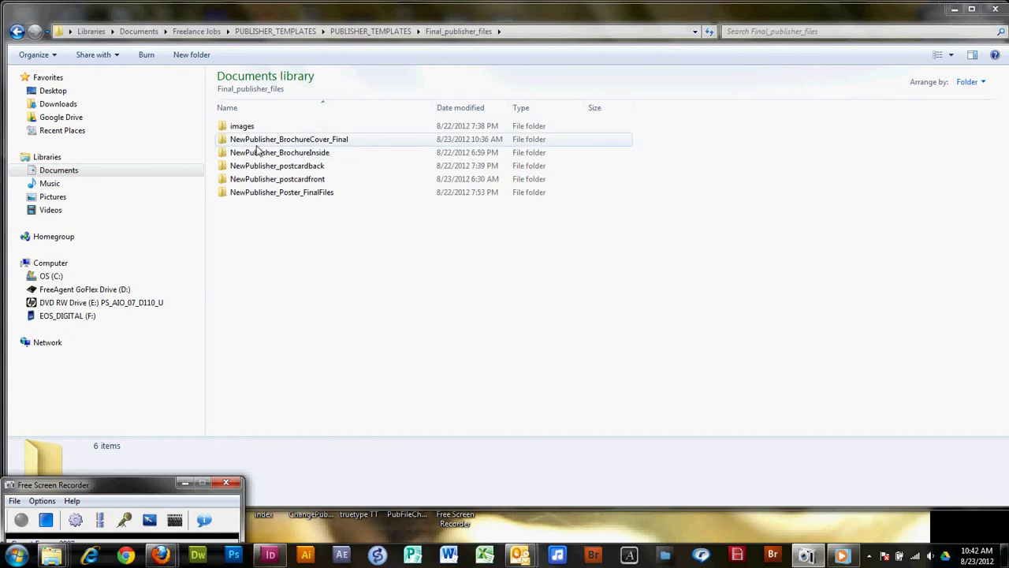
- Open the NewPublisher_BrochureCover_Final project folder and look through its Template folder
double_click(306, 145)
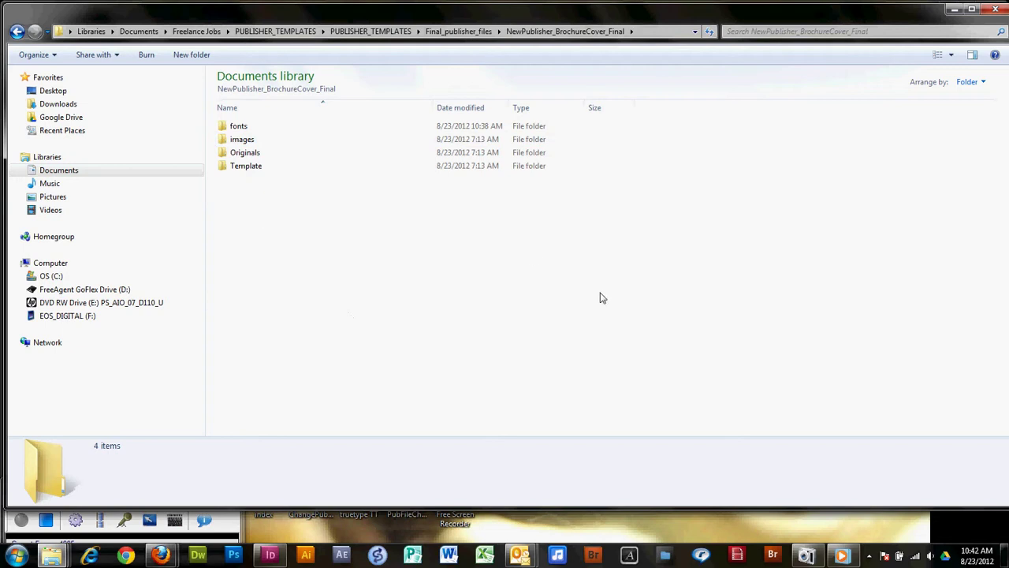
double_click(243, 143)
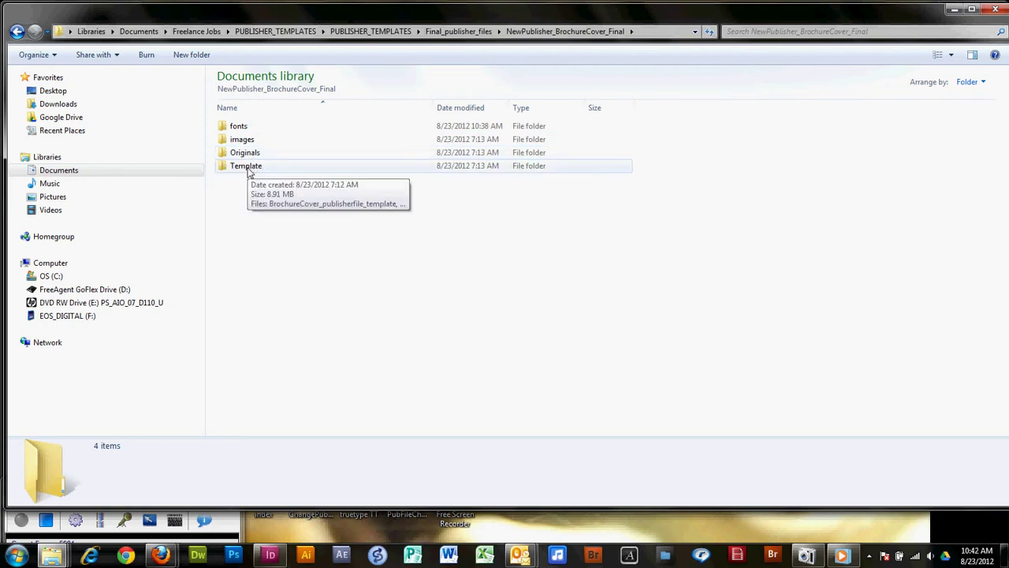
double_click(247, 168)
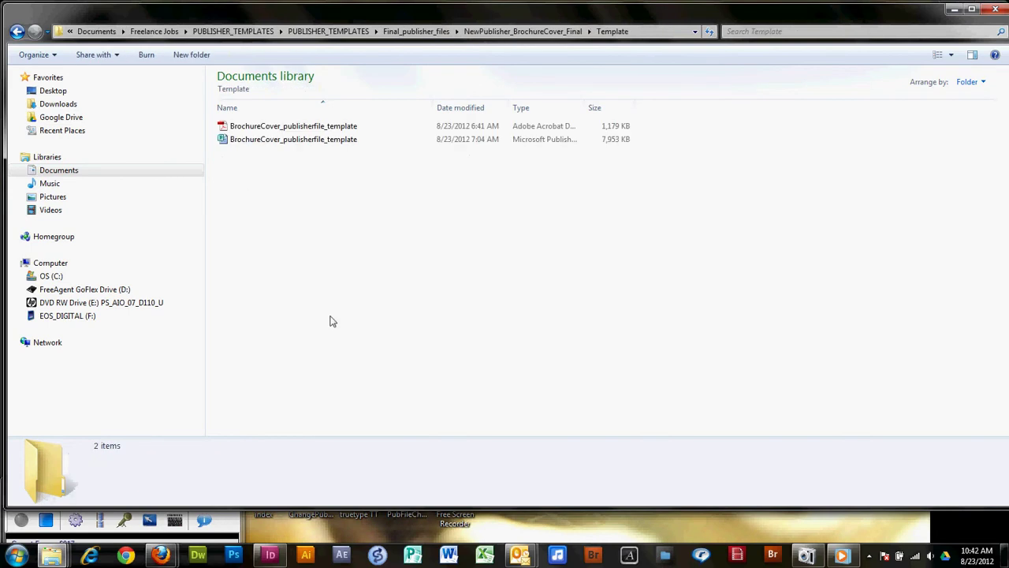
click(248, 143)
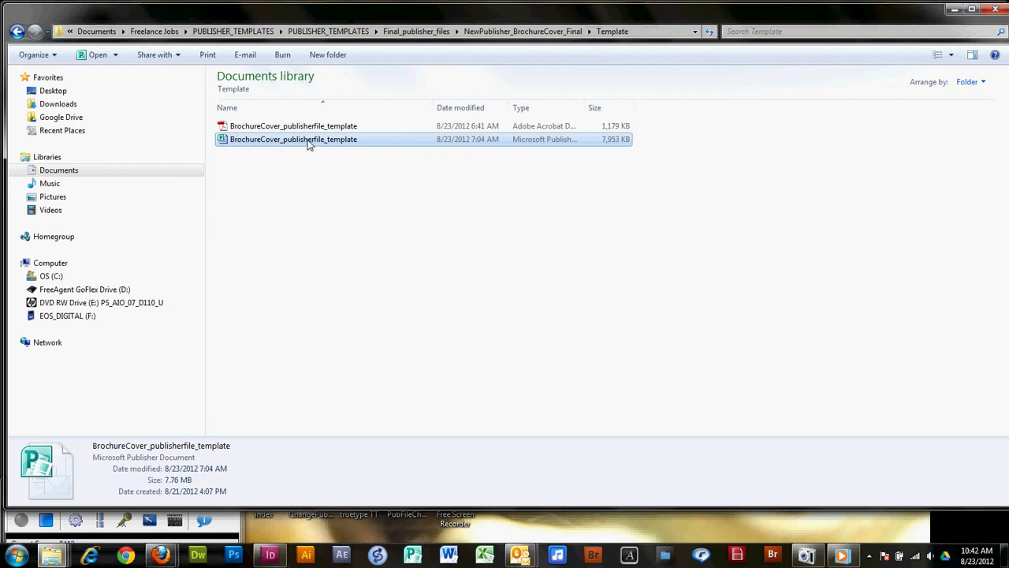
- Go back, open the Originals folder and select the BrochureCover_publisherfile_FINAL file
click(18, 31)
click(255, 156)
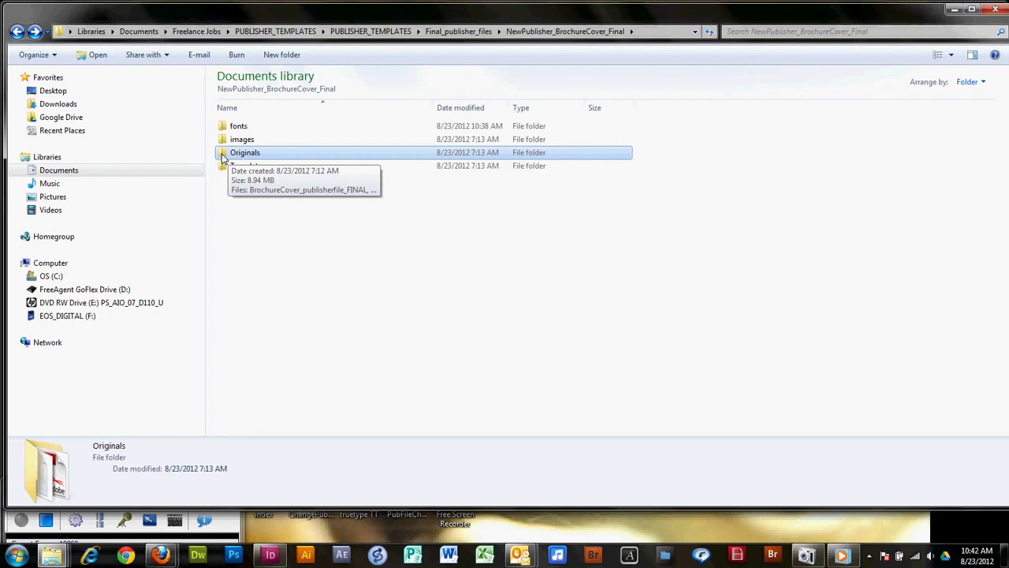
double_click(223, 156)
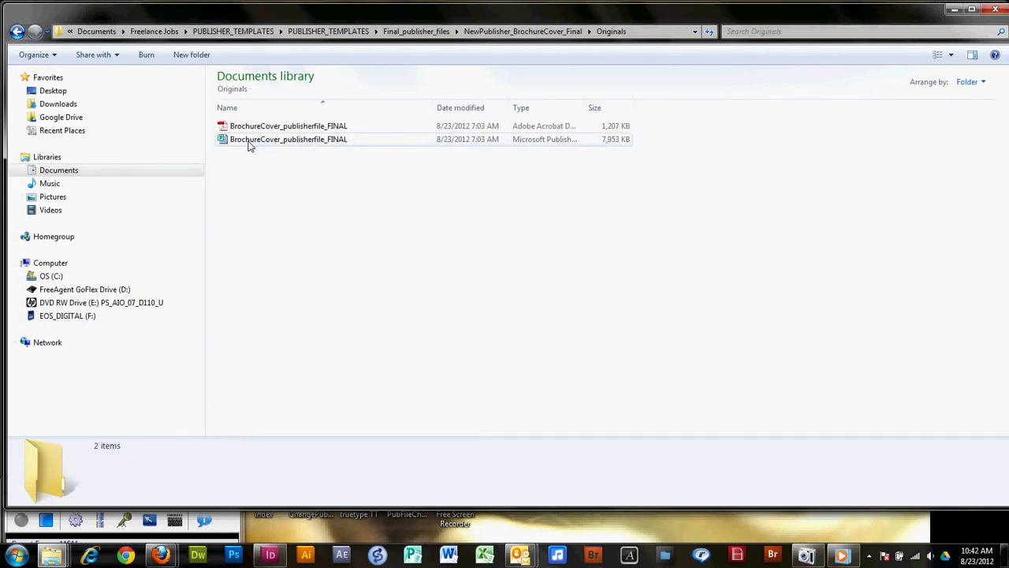
click(249, 145)
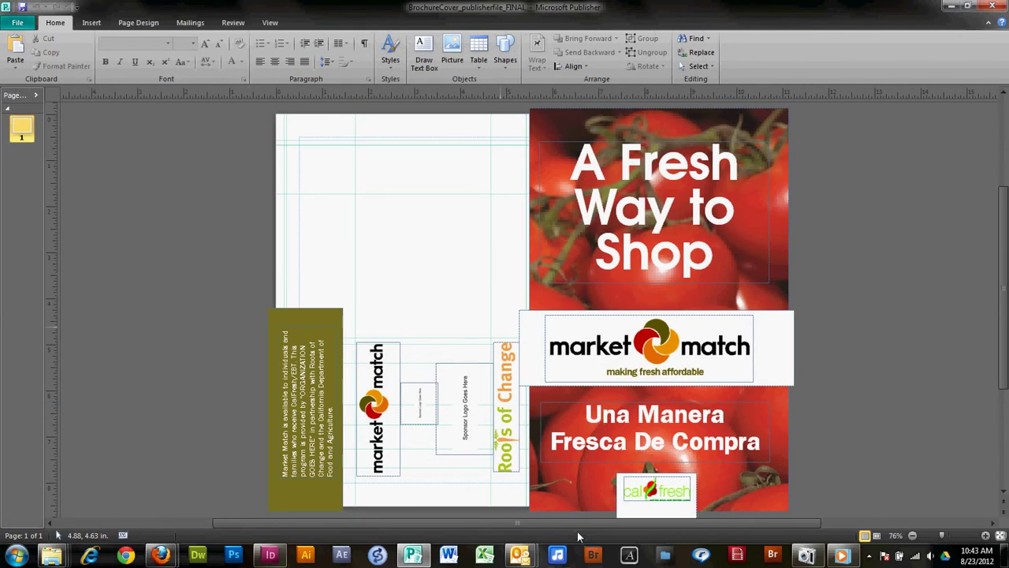
- Bring the brochure page into view and show the View display options
drag(564, 522, 603, 525)
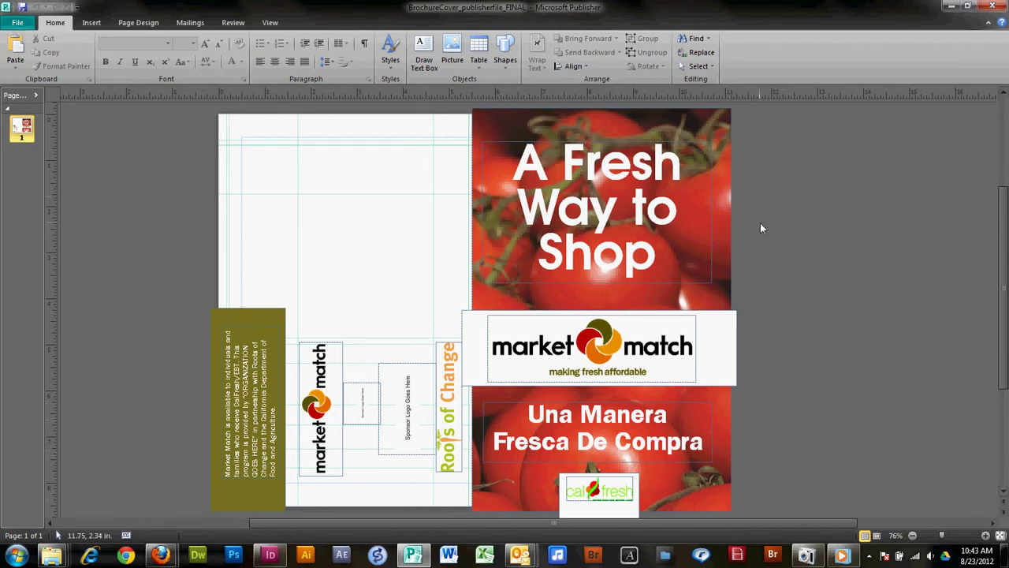
click(269, 24)
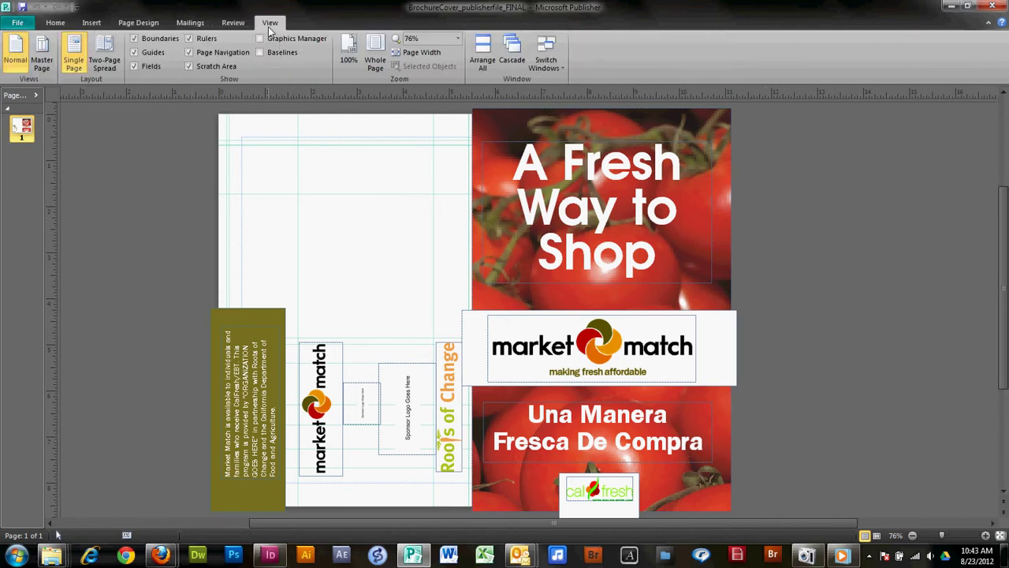
- Switch to Master Page view and inspect the tomato photo, headline and Sponsor Logo box
click(43, 51)
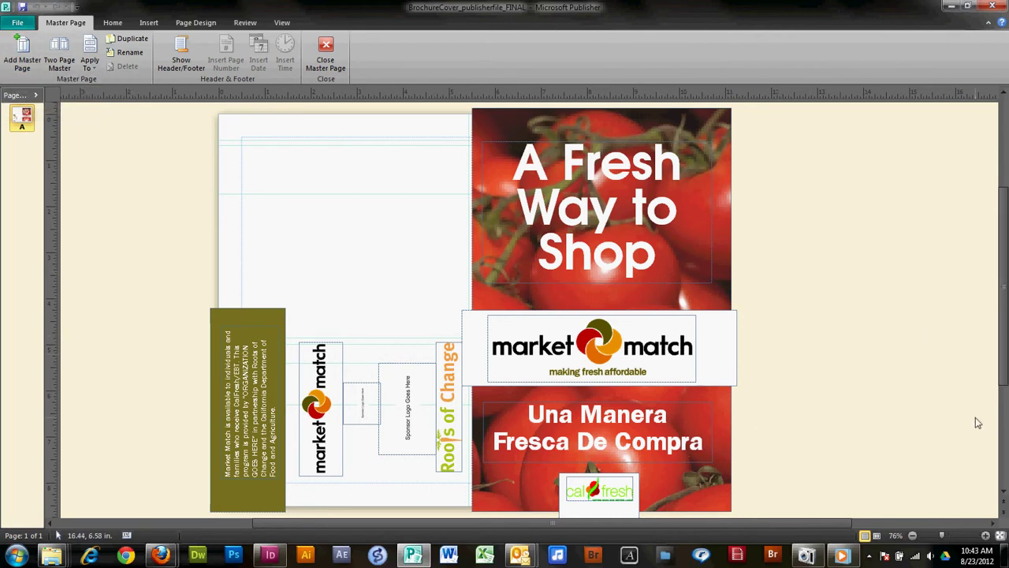
click(485, 123)
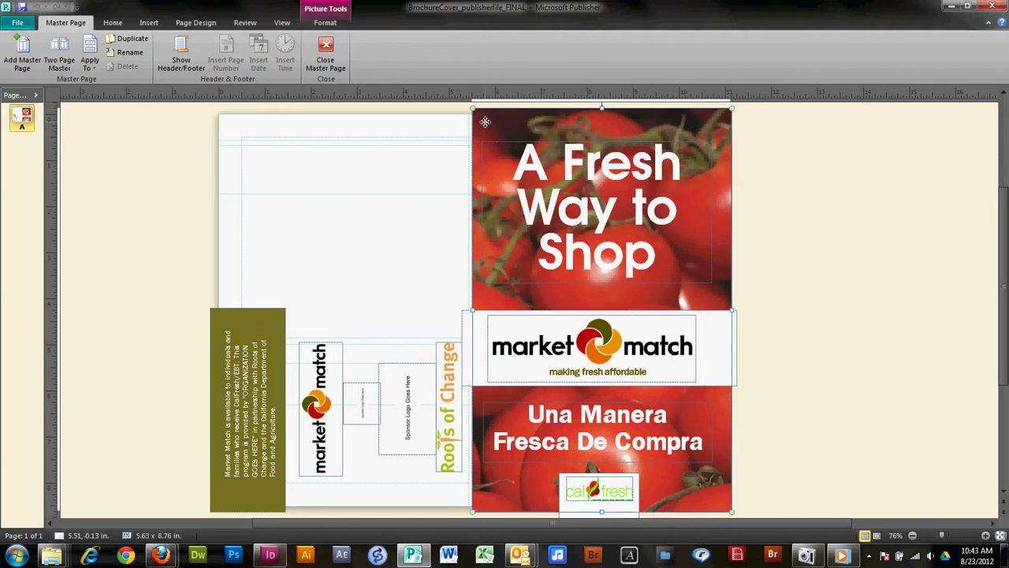
drag(683, 284, 514, 145)
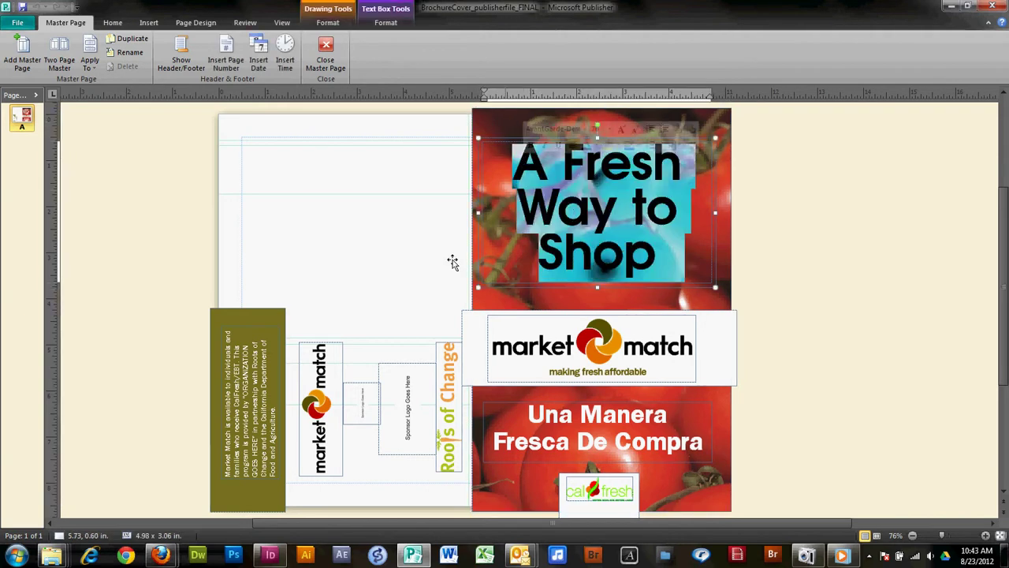
click(406, 401)
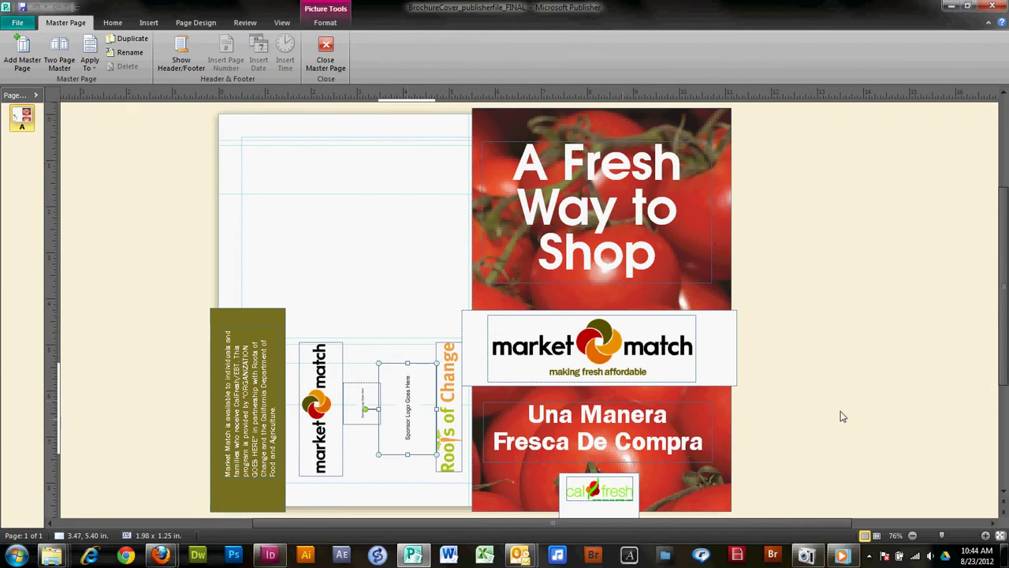
click(822, 383)
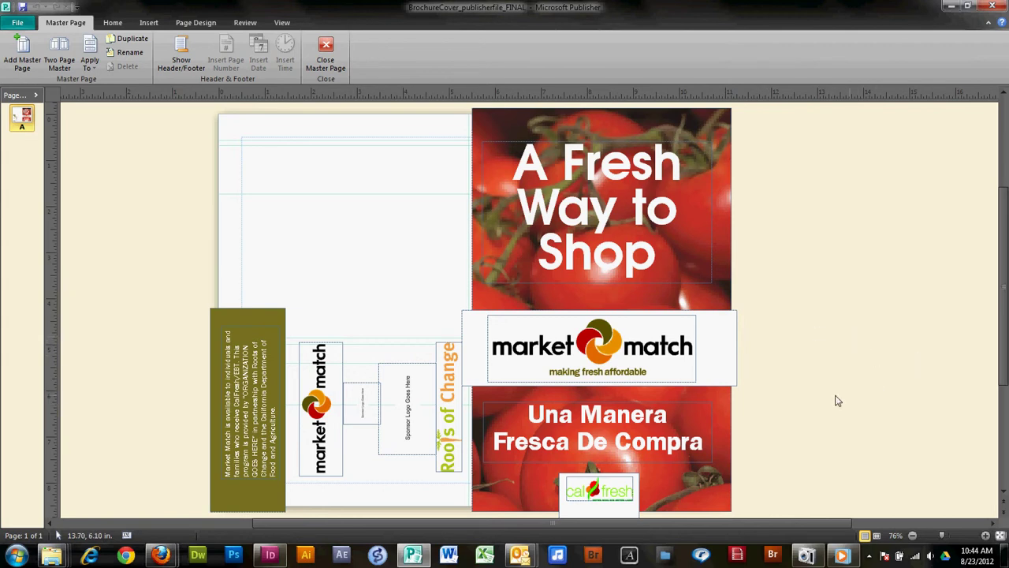
- Turn on Graphics Manager and toggle Show thumbnail on and off to review the pictures
click(283, 23)
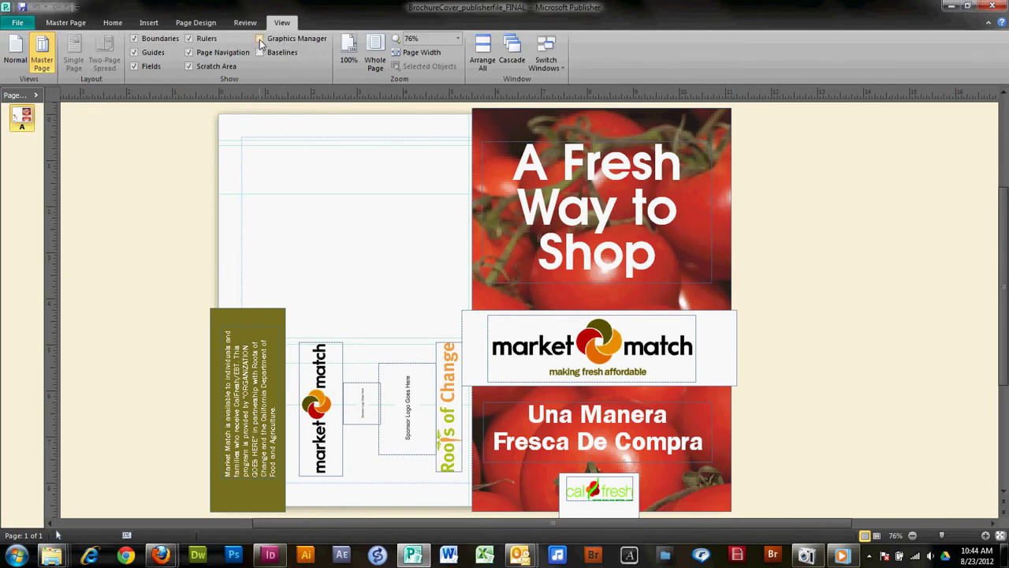
click(259, 39)
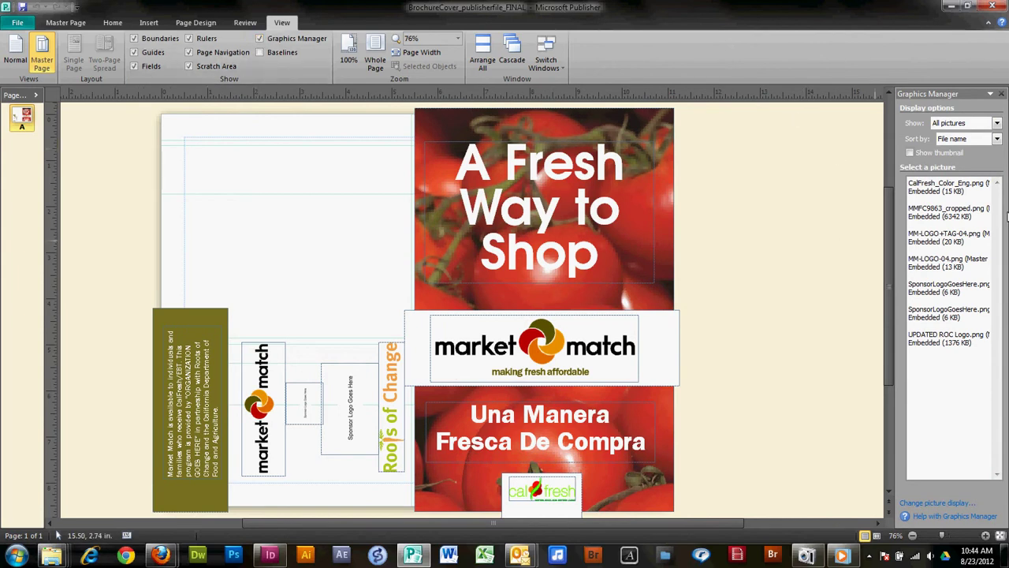
mouse_move(938, 195)
click(910, 154)
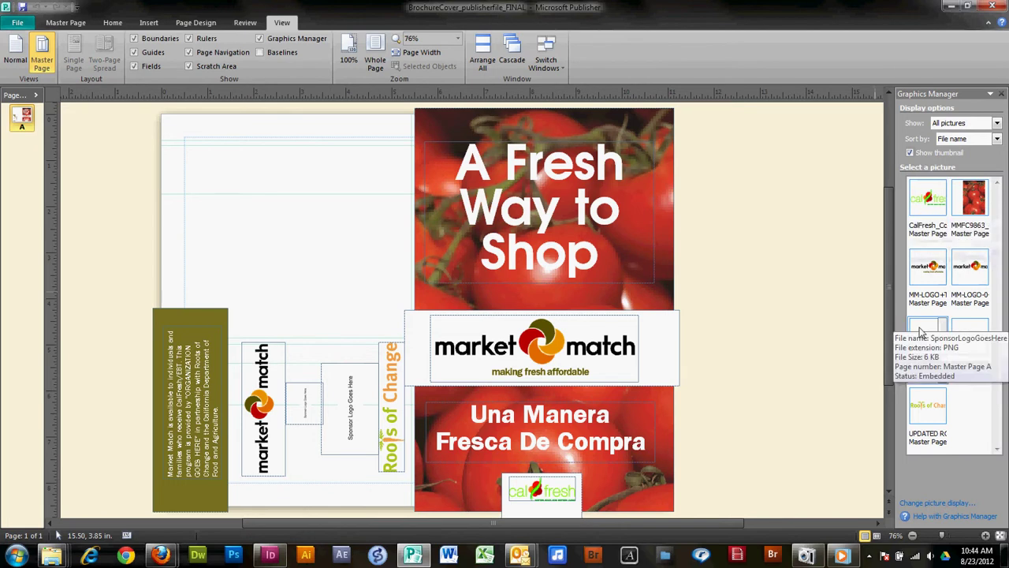
mouse_move(929, 408)
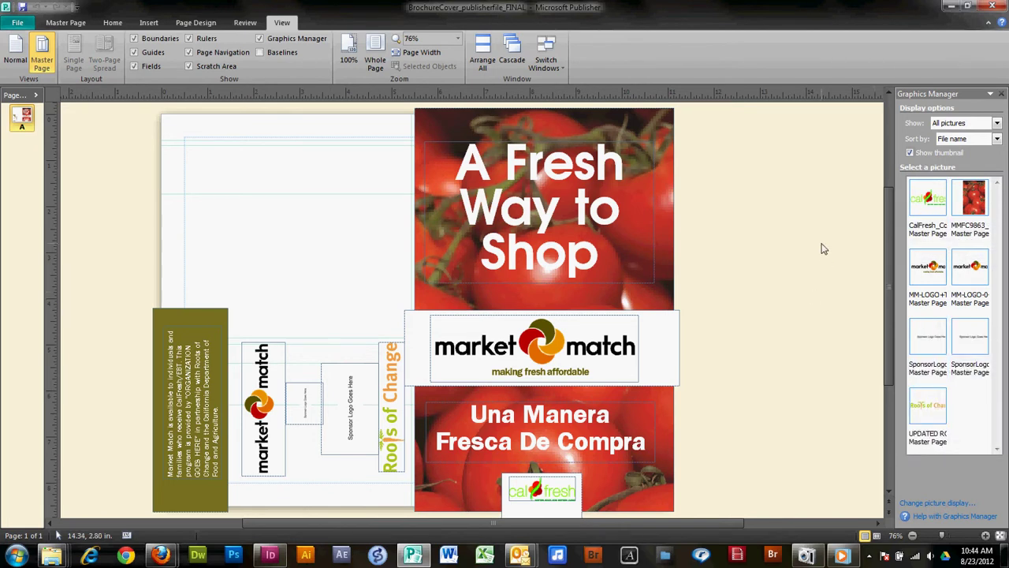
click(910, 152)
mouse_move(932, 236)
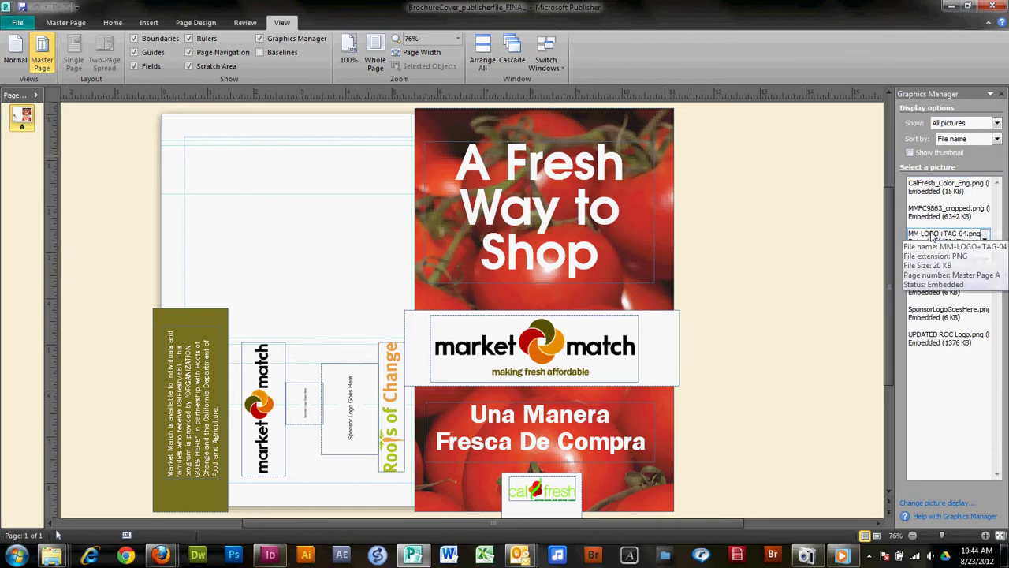
mouse_move(938, 349)
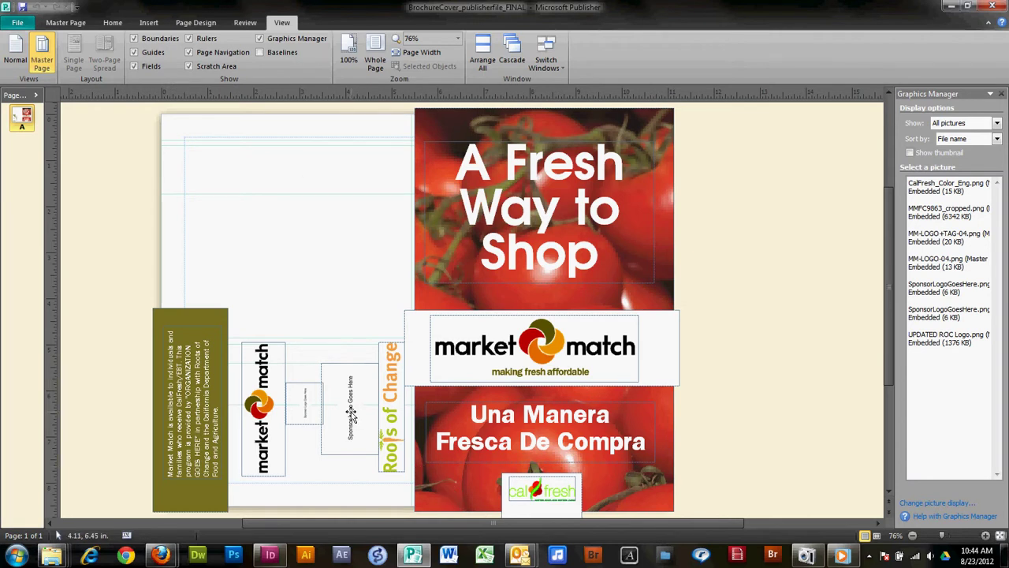
- Select the sponsor logo placeholder and try Change Picture from its context menu, then cancel
scroll(312, 309, down, 1)
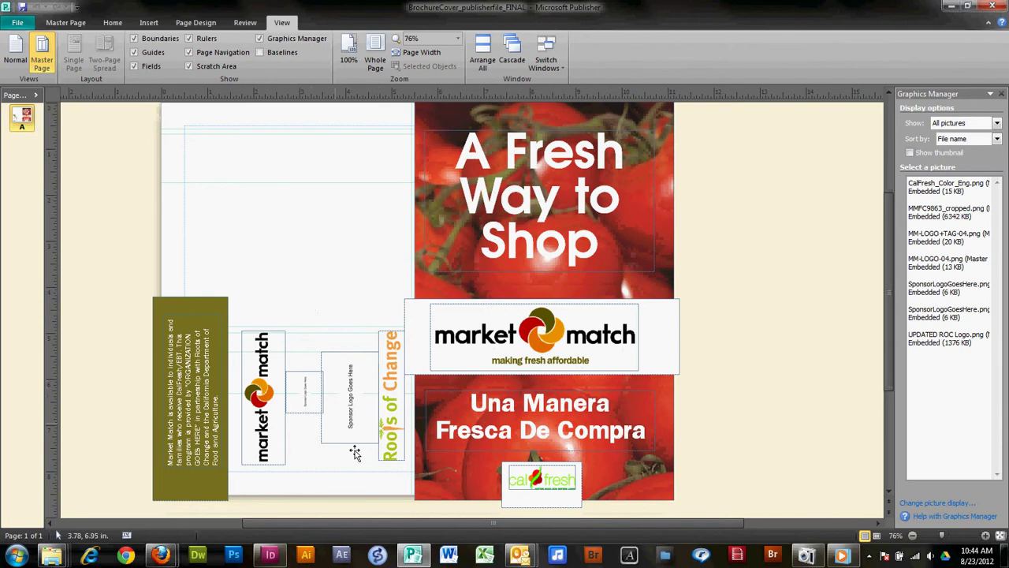
click(350, 396)
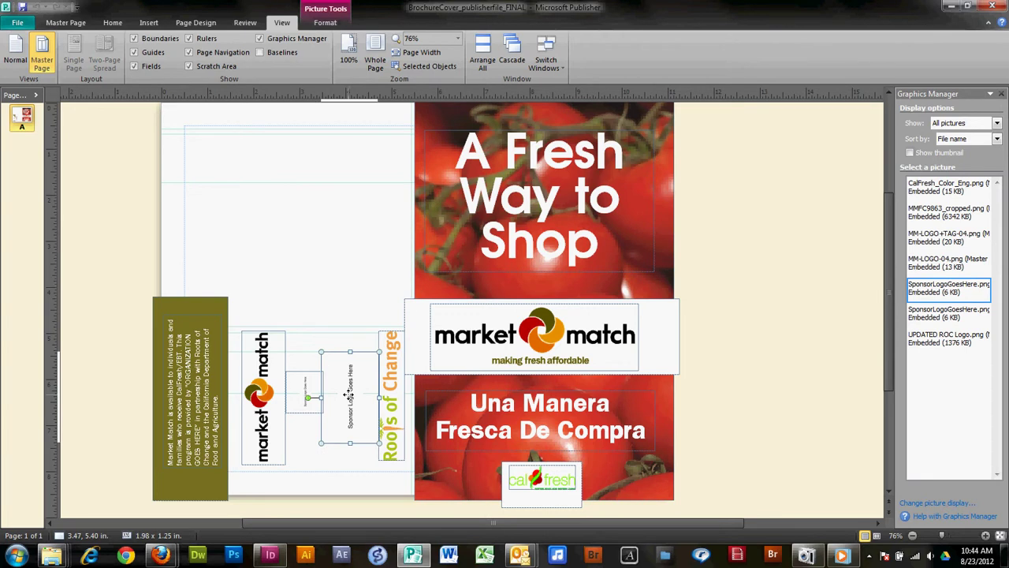
right_click(349, 396)
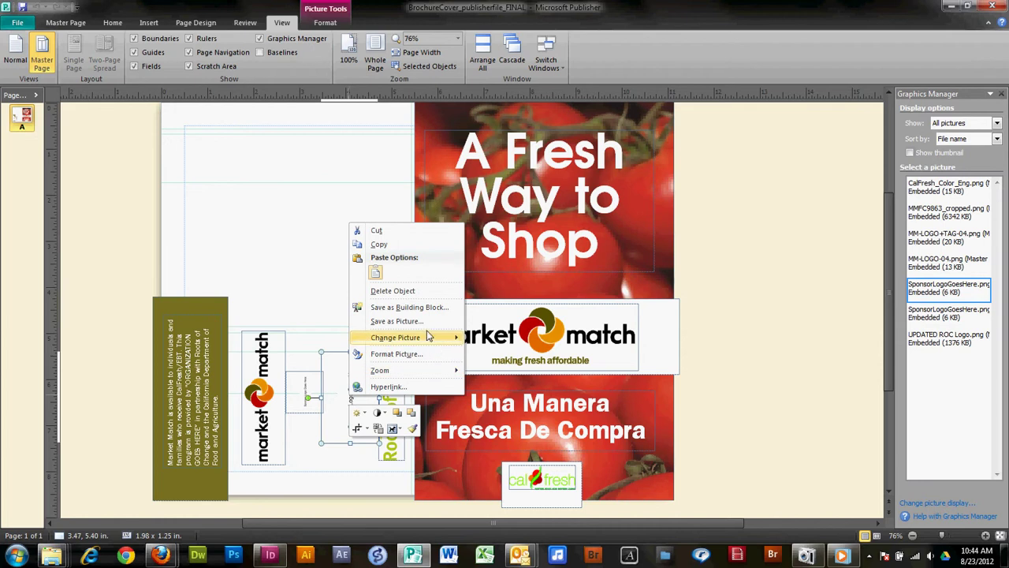
mouse_move(429, 340)
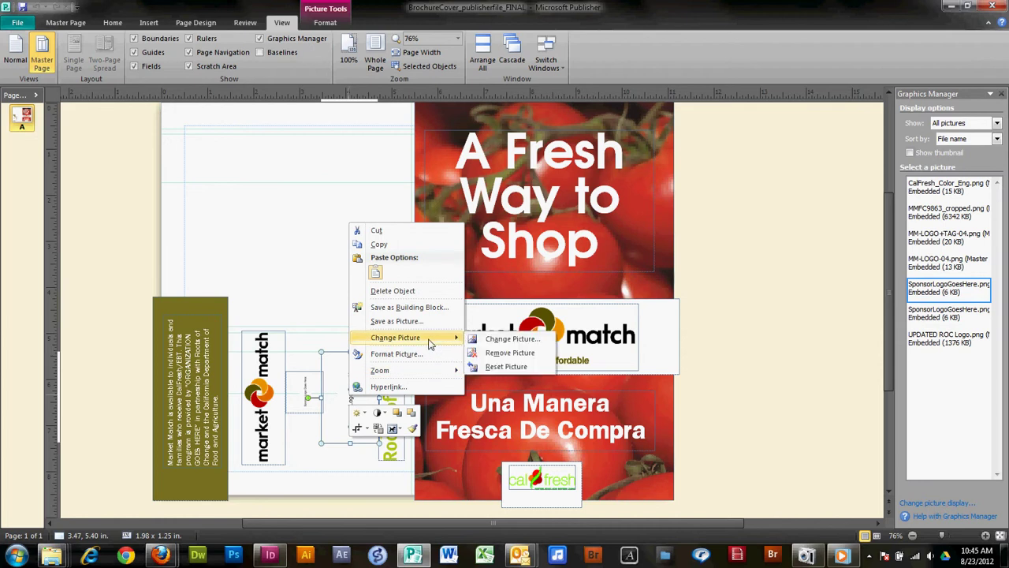
click(493, 341)
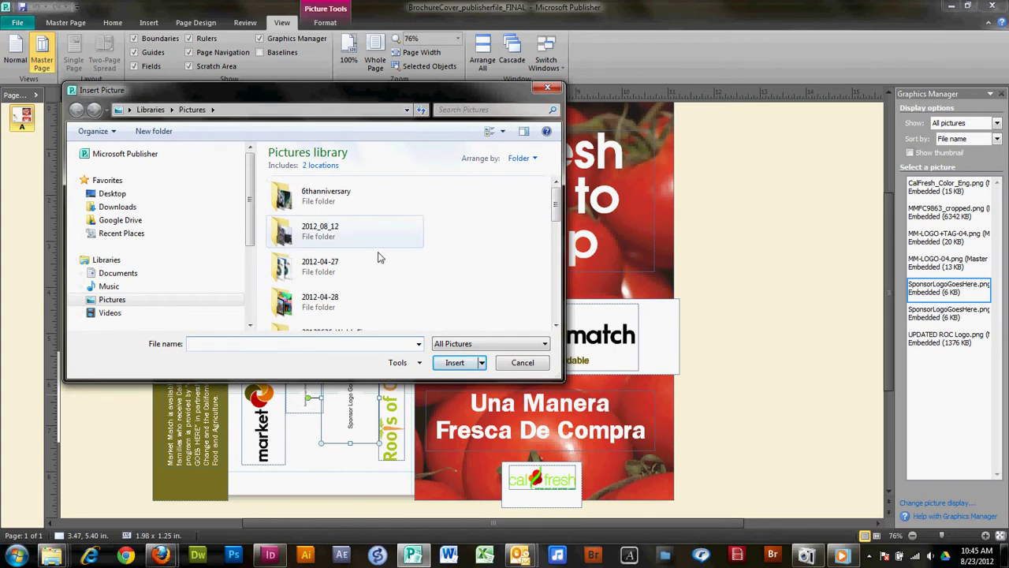
click(522, 362)
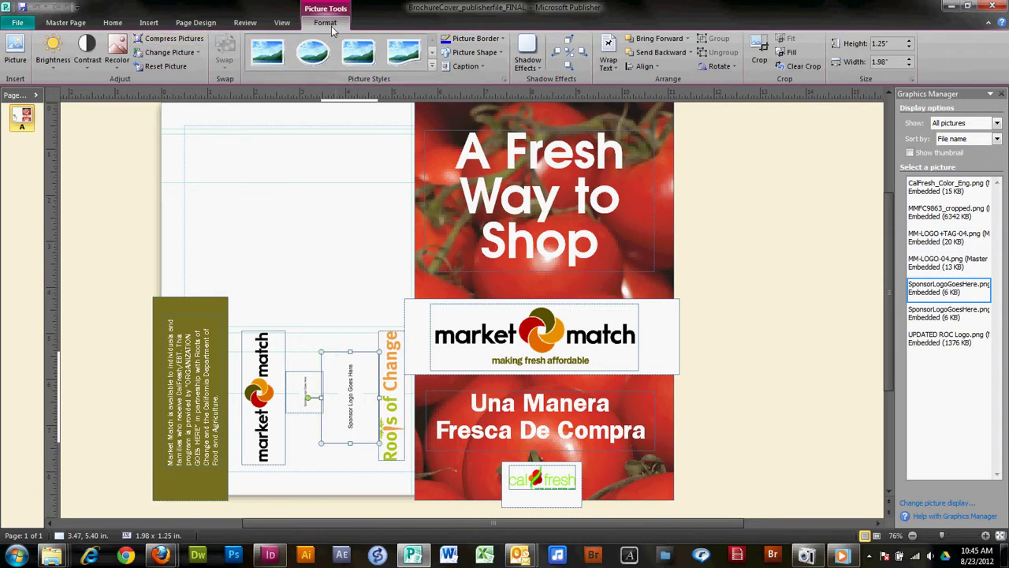
- Via Change Picture, browse Documents to the Final_publisher_files images folder
click(198, 53)
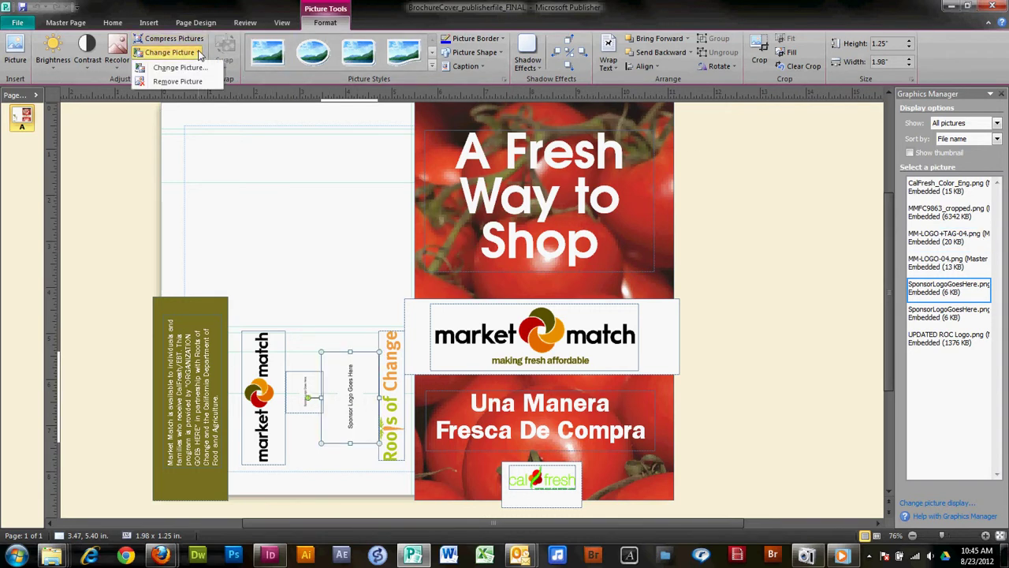
click(180, 67)
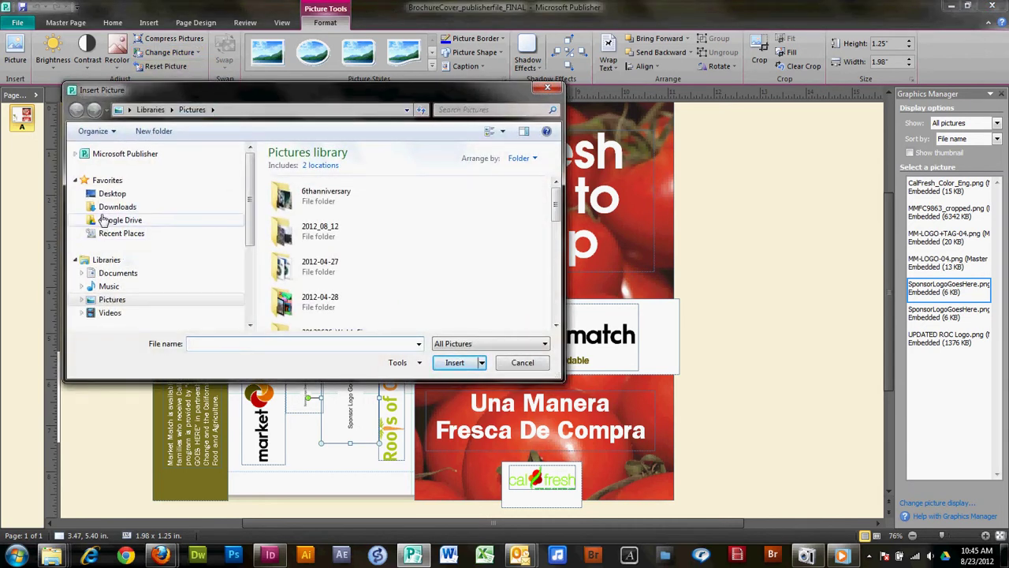
click(106, 194)
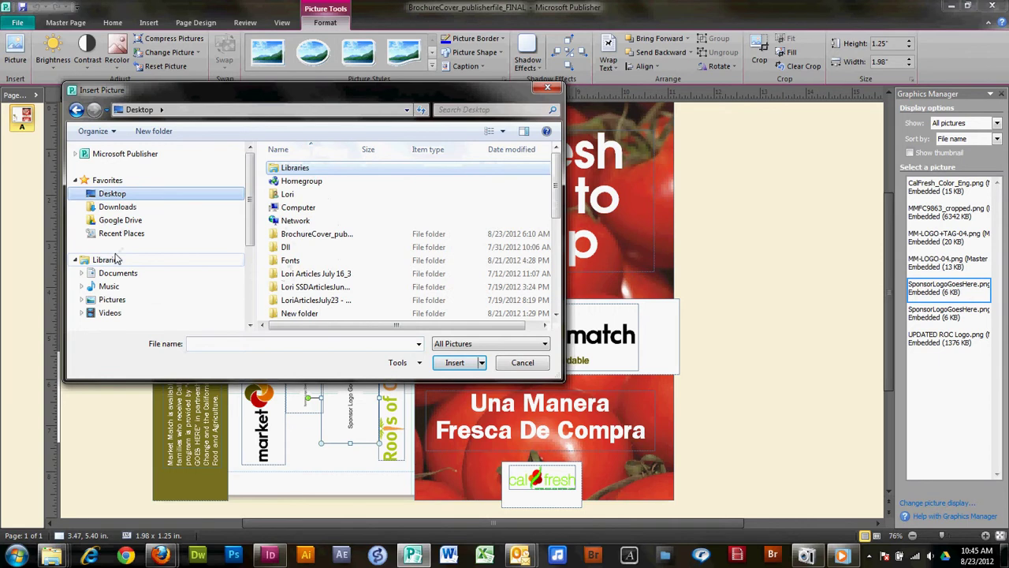
click(118, 272)
double_click(290, 268)
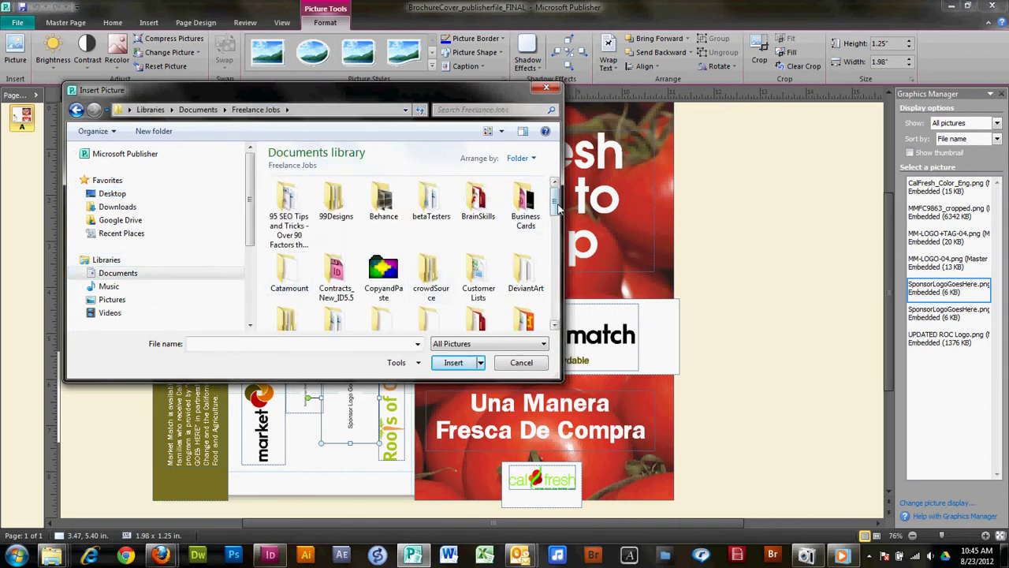
drag(555, 204, 546, 279)
double_click(533, 278)
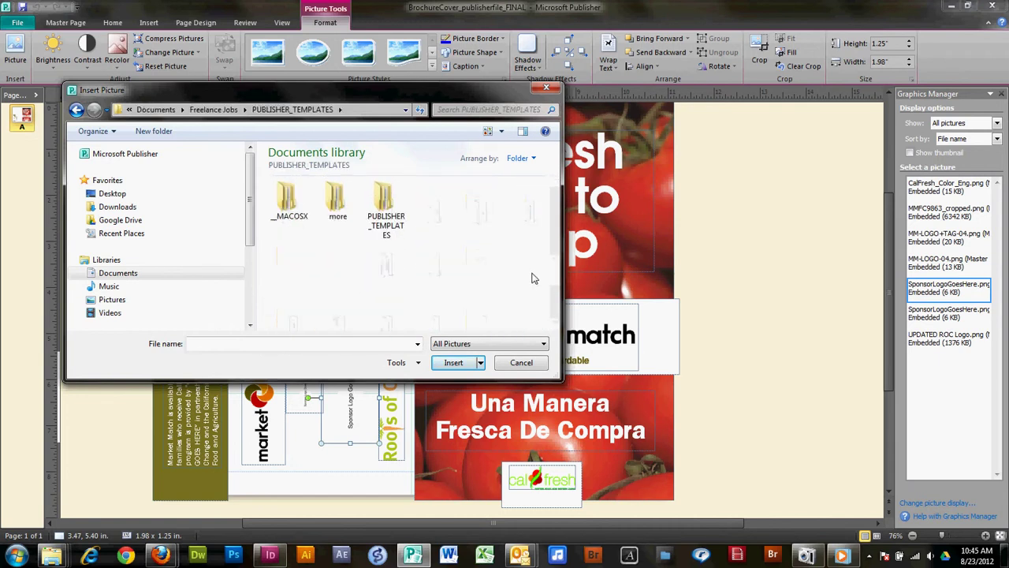
double_click(386, 204)
double_click(385, 203)
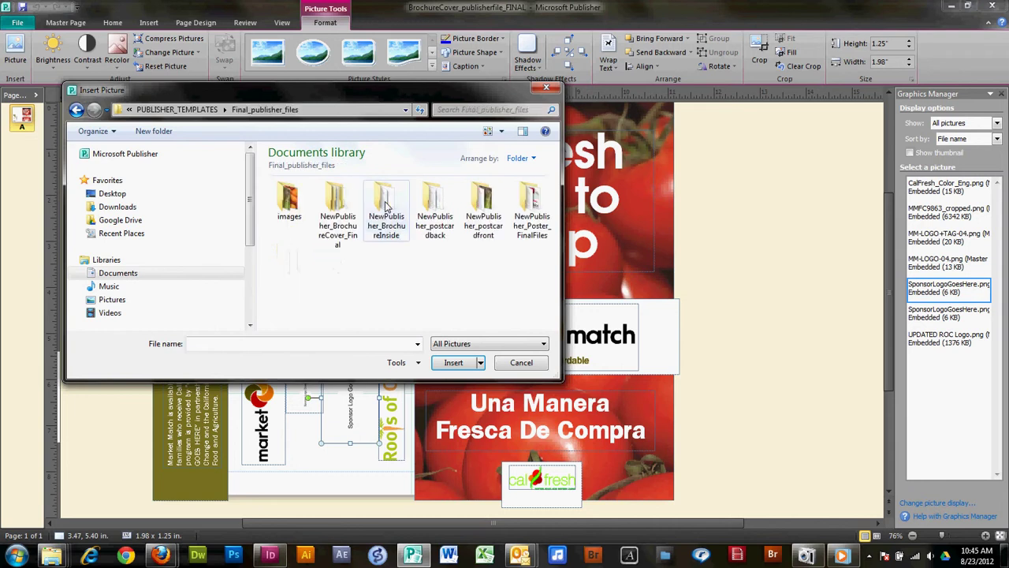
double_click(289, 201)
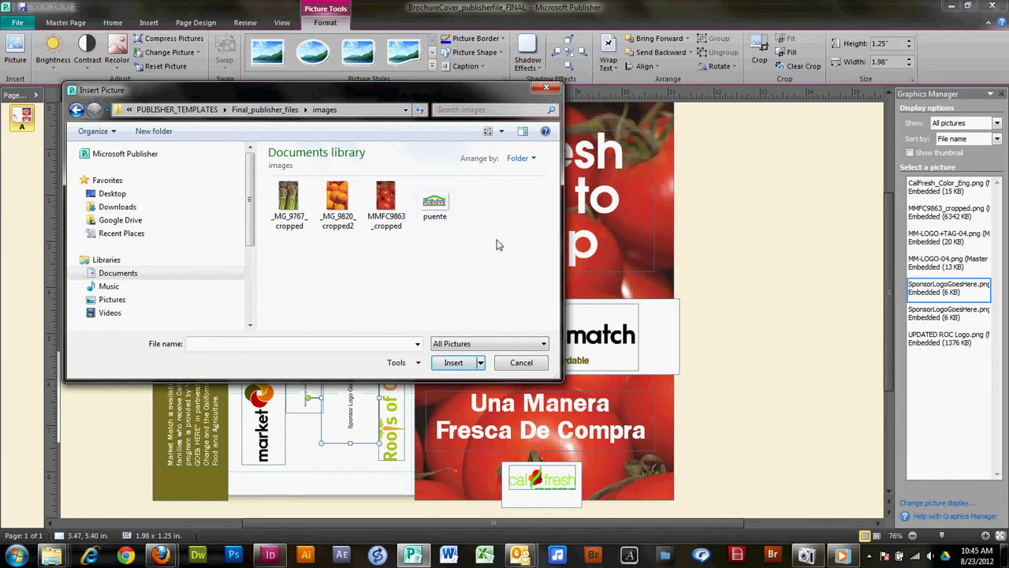
- Insert the puente logo into the sponsor logo box and deselect it
click(436, 206)
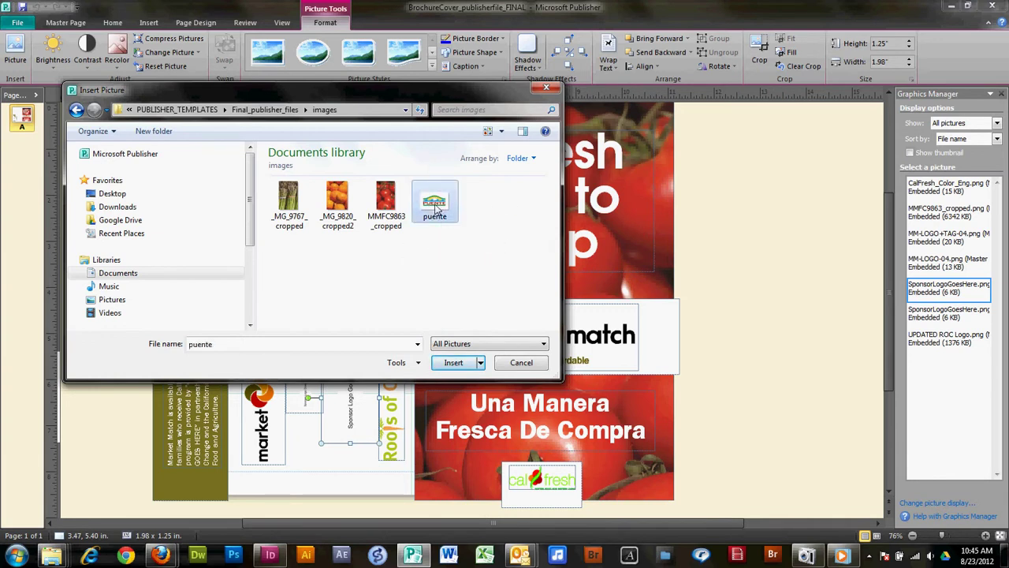
click(454, 362)
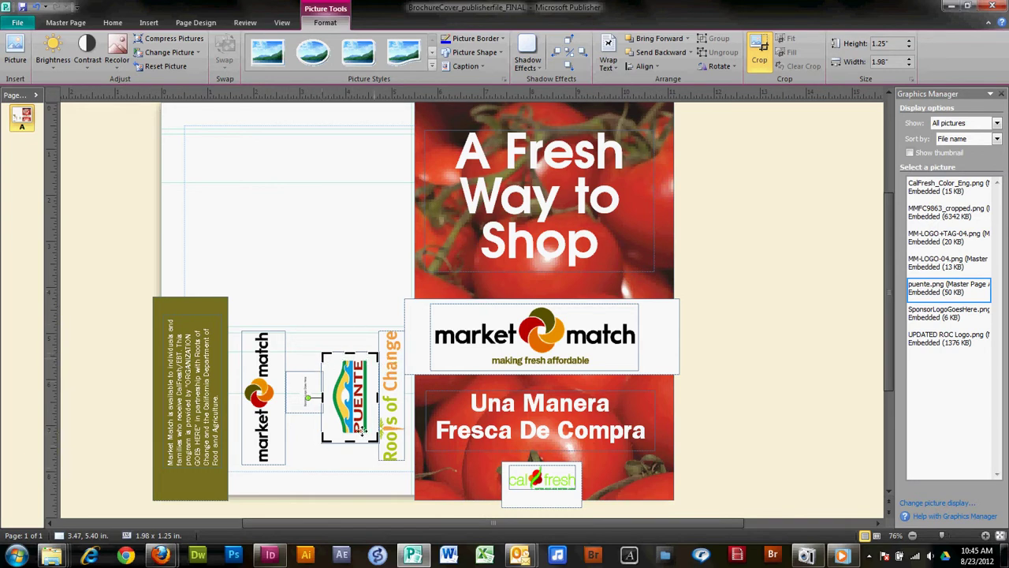
click(327, 267)
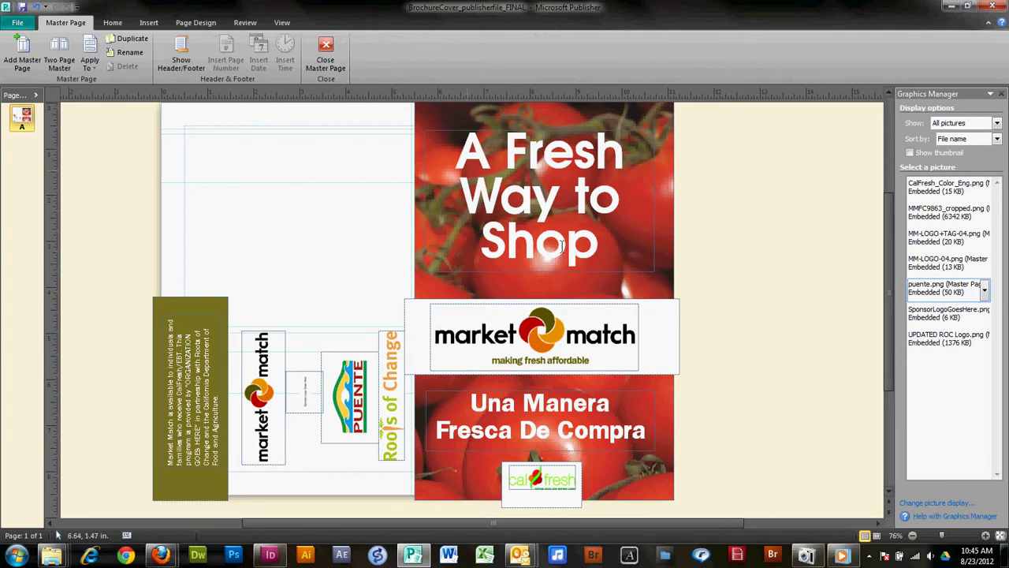
scroll(724, 317, up, 1)
scroll(737, 307, up, 1)
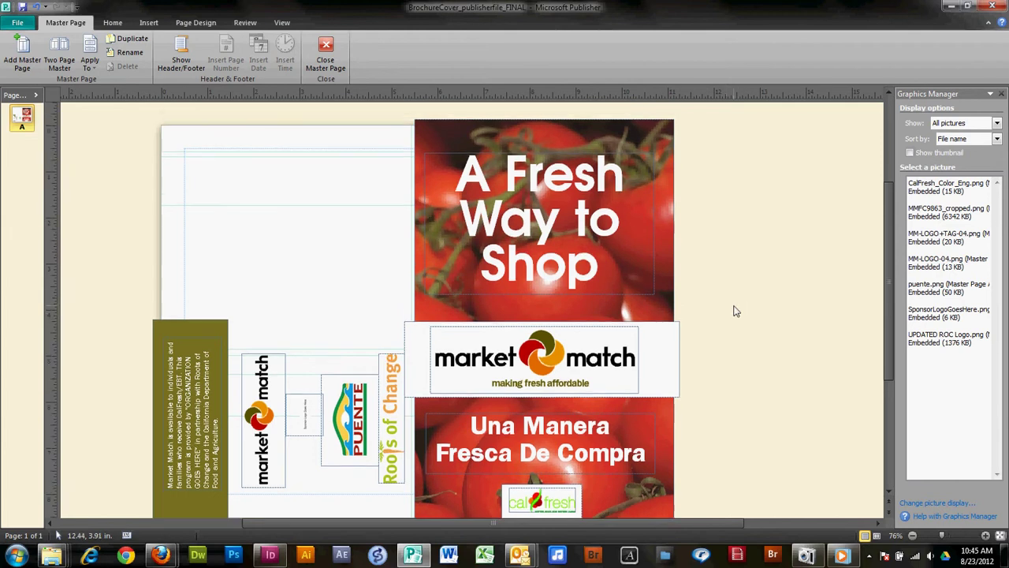
- Replace the tomato background picture with the _MG_9820_cropped2 oranges image via Change Picture
click(430, 131)
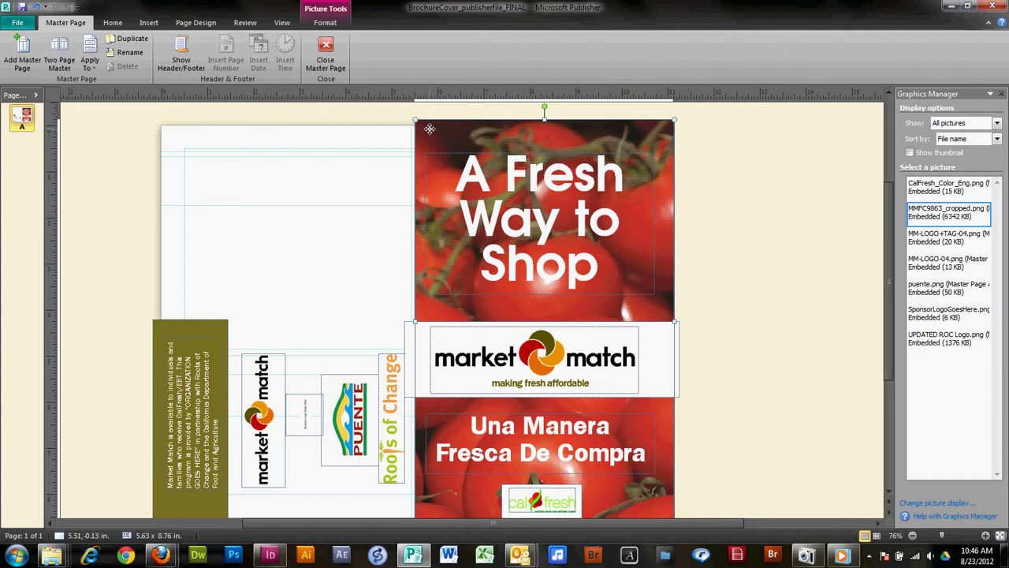
right_click(429, 129)
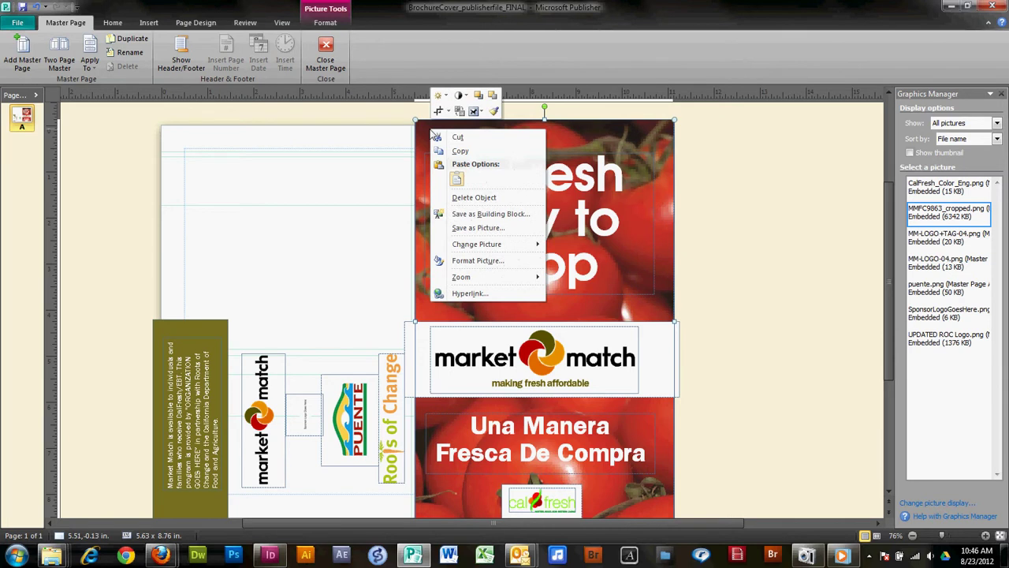
mouse_move(489, 247)
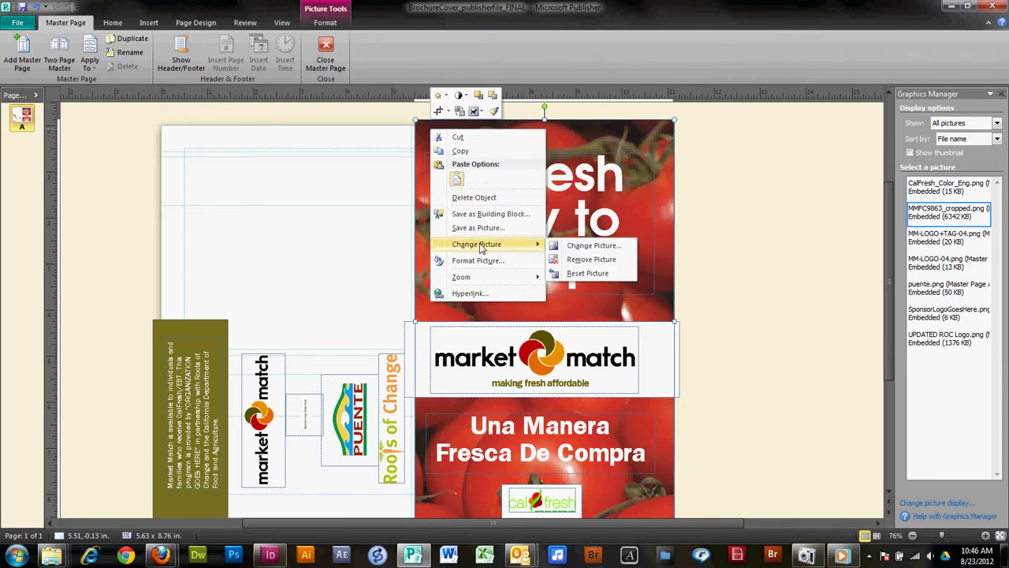
click(565, 245)
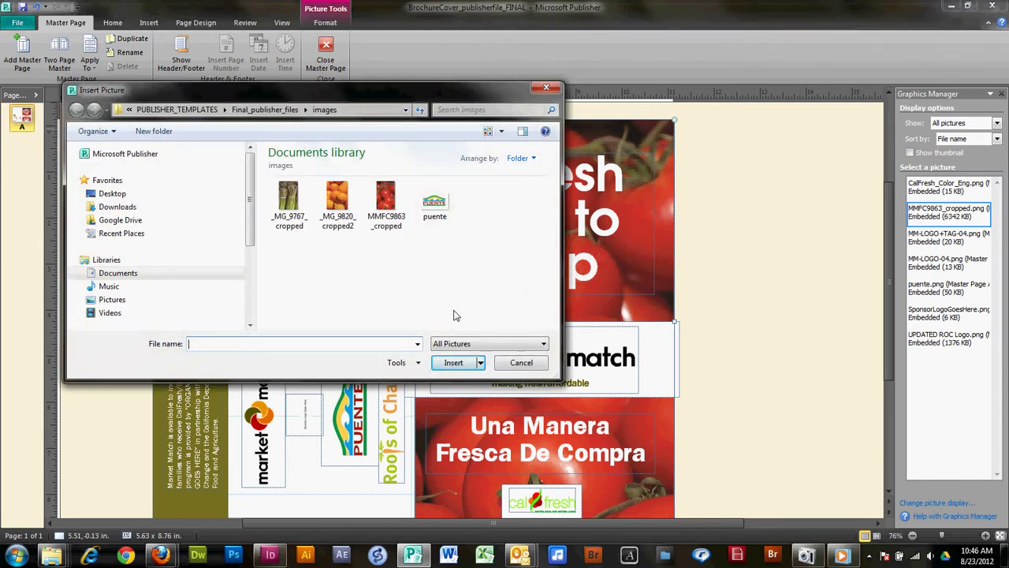
click(339, 205)
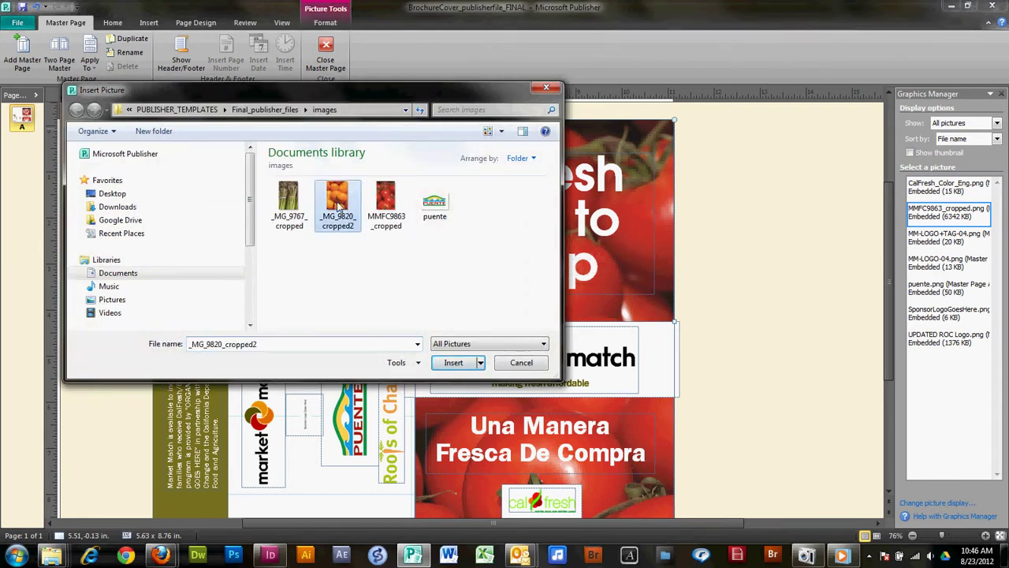
click(451, 363)
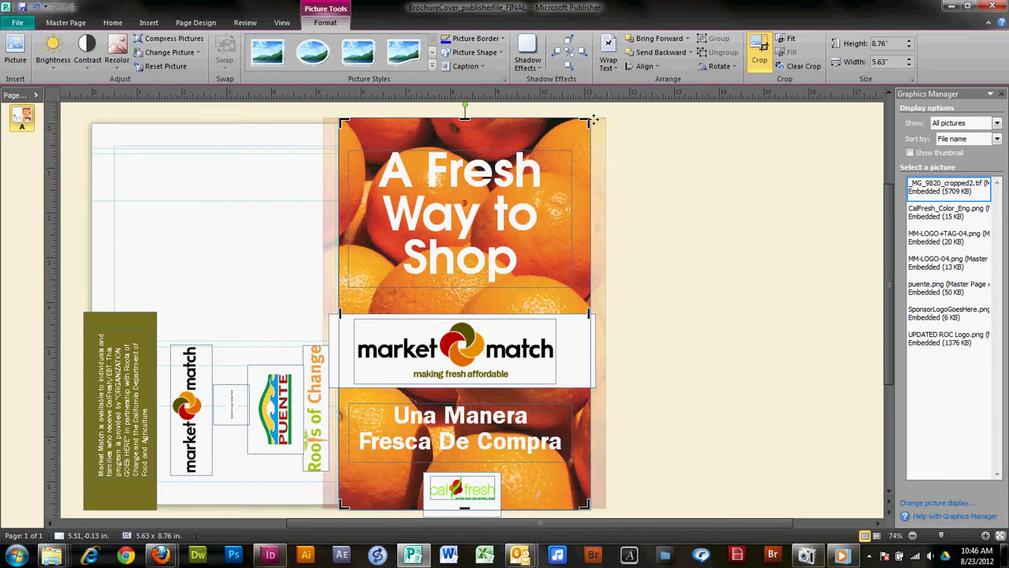
- Finish cropping the oranges photo, turn on Graphics Manager thumbnails, and deselect the photo
click(760, 60)
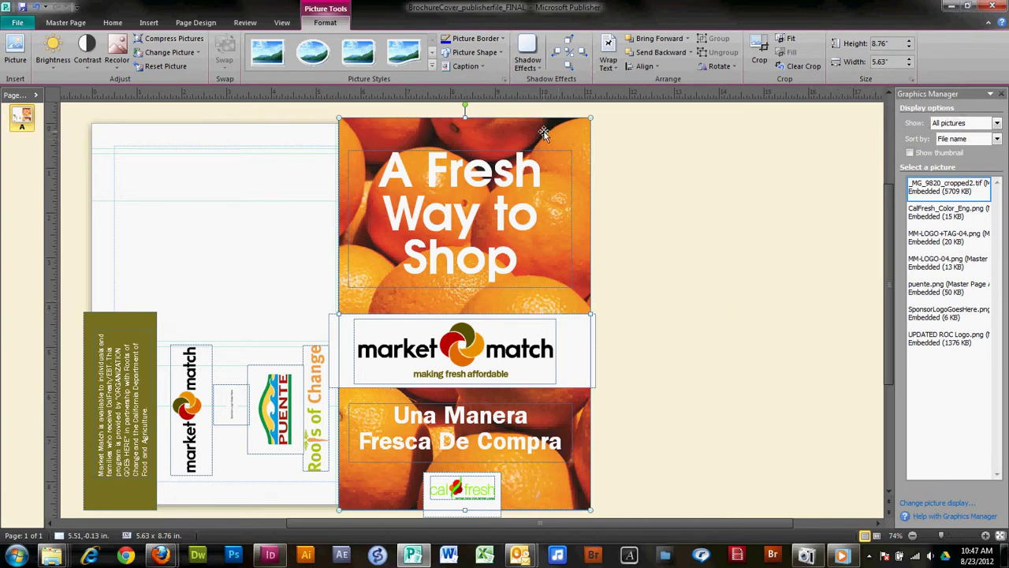
mouse_move(927, 193)
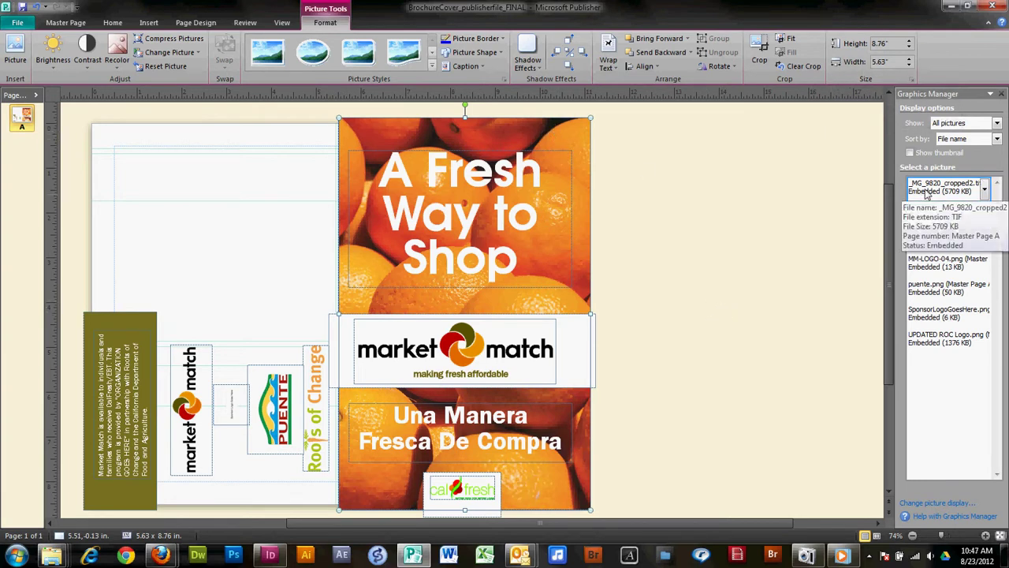
click(911, 152)
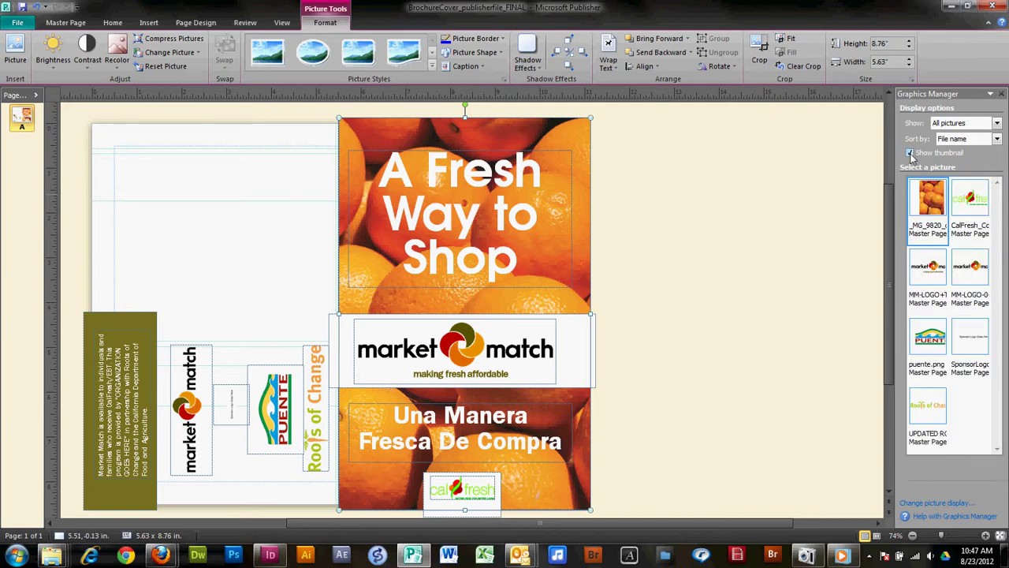
mouse_move(928, 204)
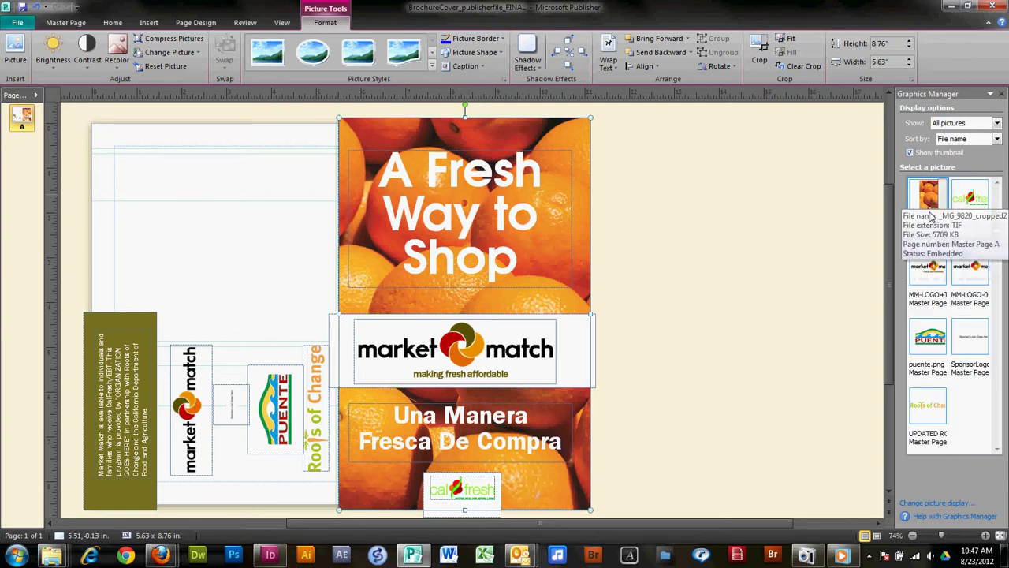
click(747, 264)
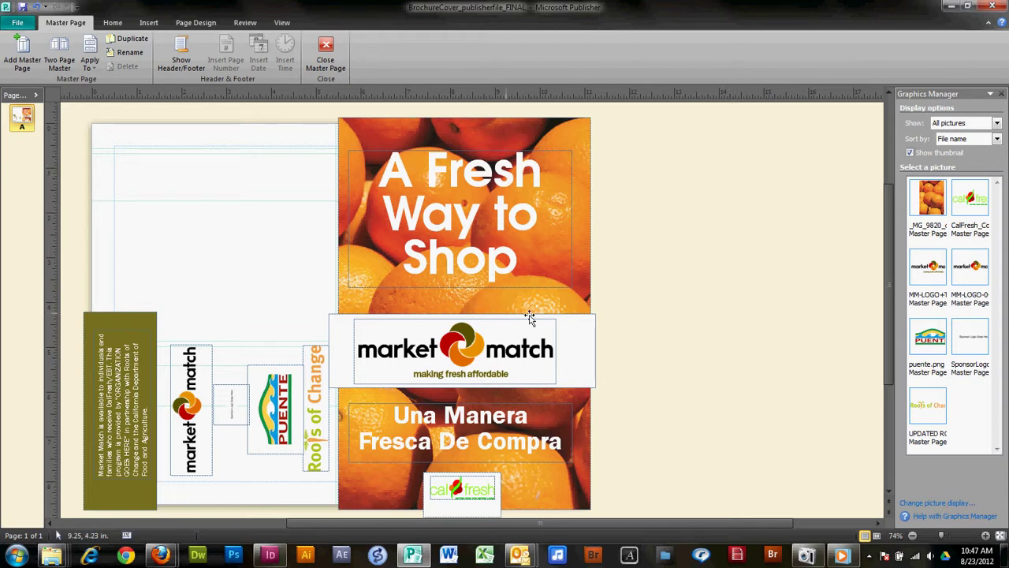
- Select all the headline text and retype it as 'A Fresh Way to Eat'
click(518, 265)
drag(519, 266, 363, 188)
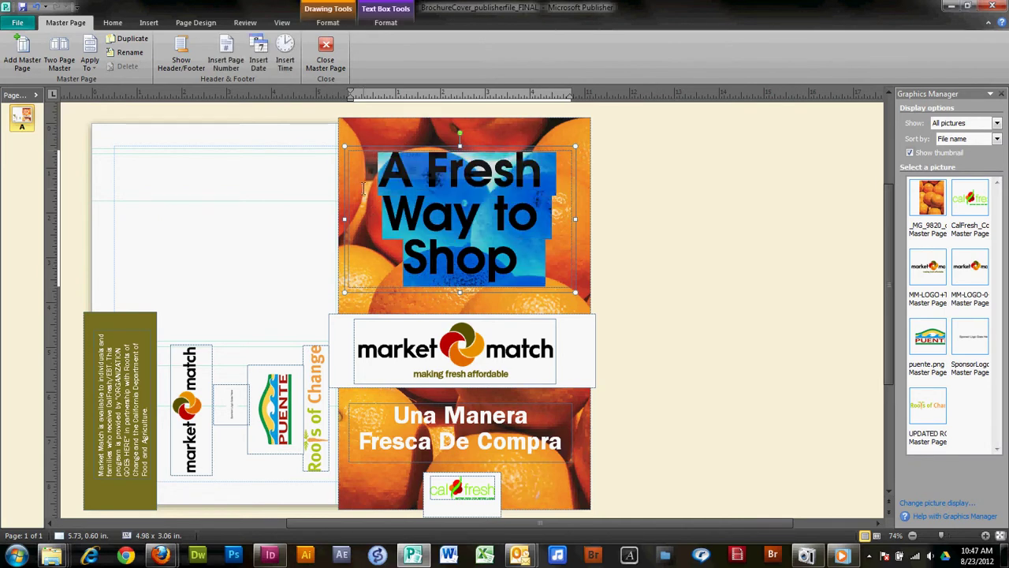
key(Caps_Lock)
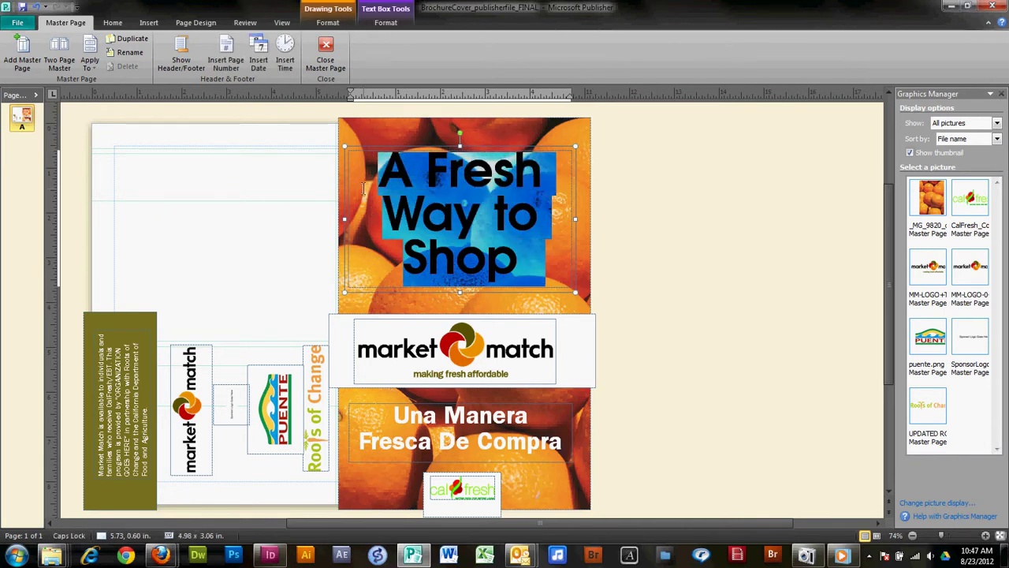
text(a)
key(BackSpace)
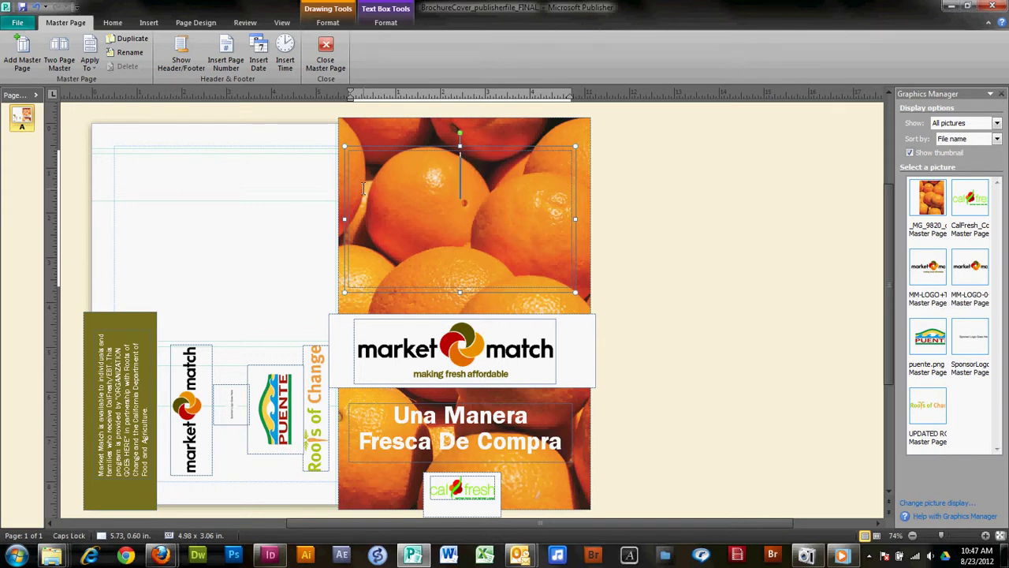
key(Caps_Lock)
text(A Fre)
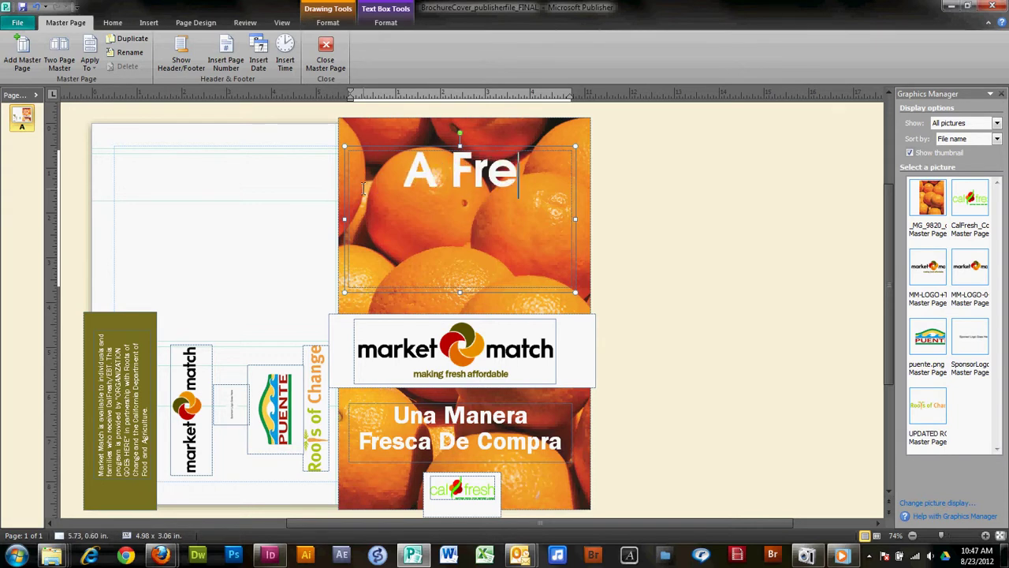
text(sh Way )
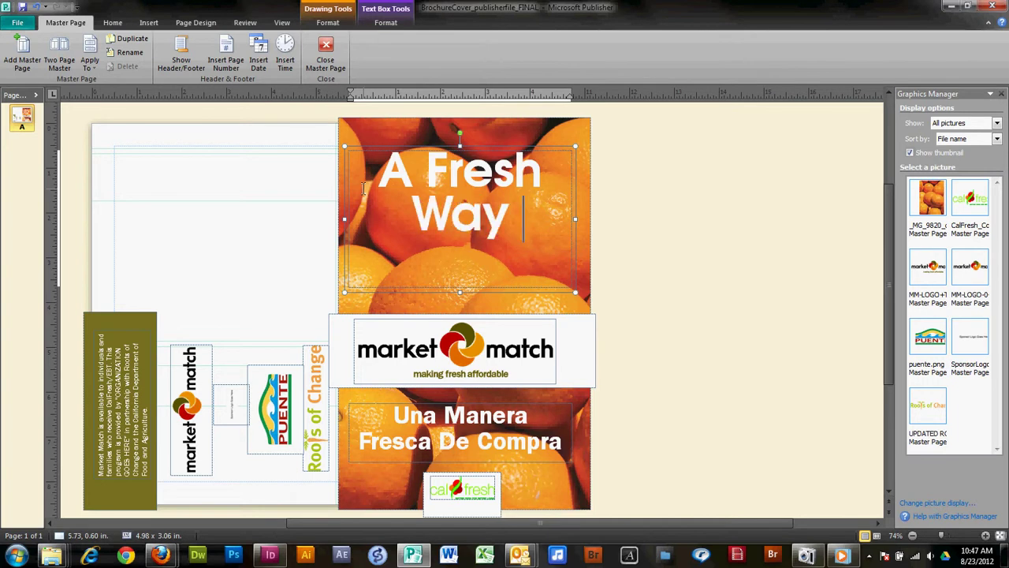
text(to Eat)
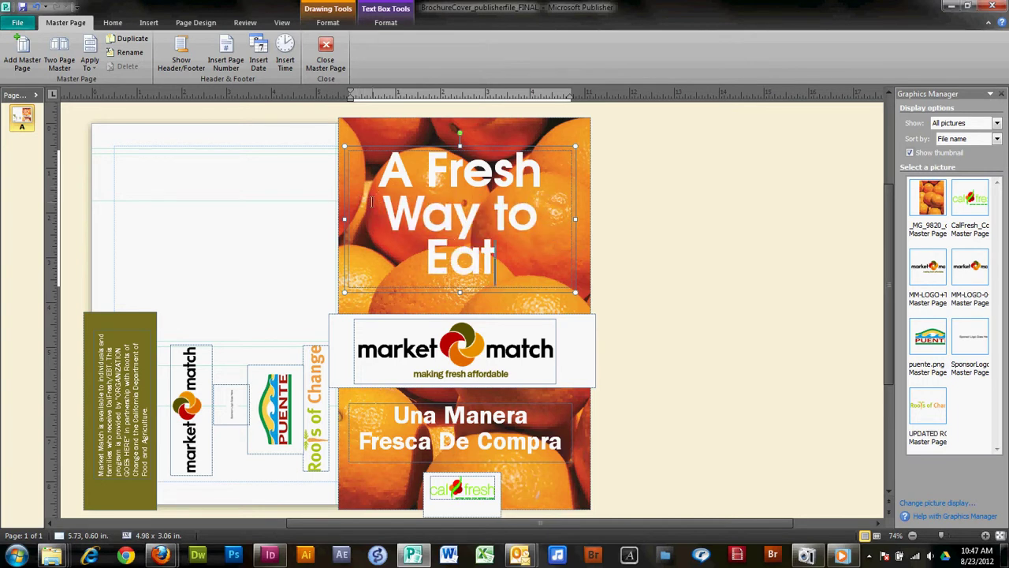
click(653, 261)
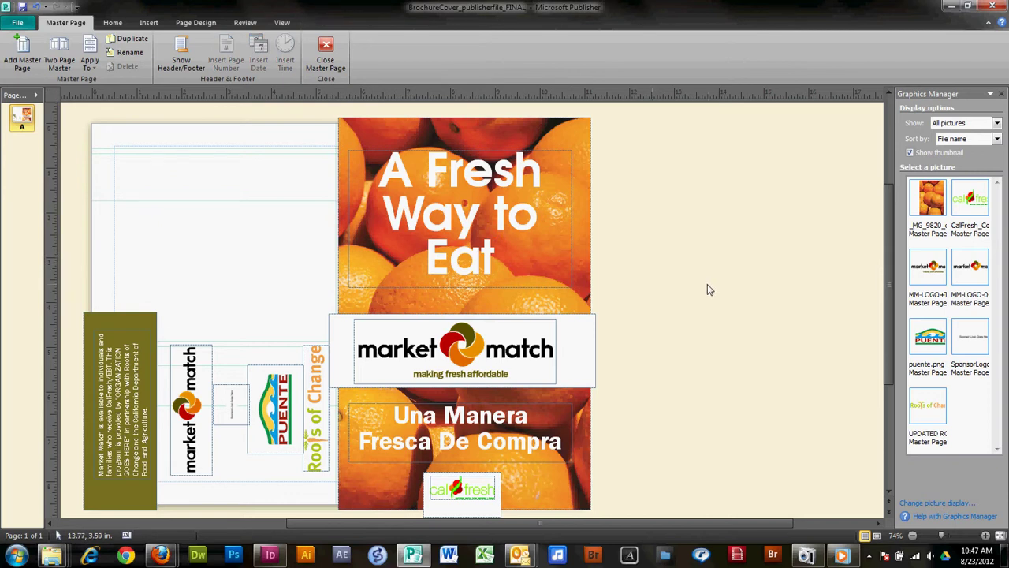
- Select ORGANIZATION GOES HERE in the rotated green panel text and type 'Puente' over it
scroll(701, 287, down, 2)
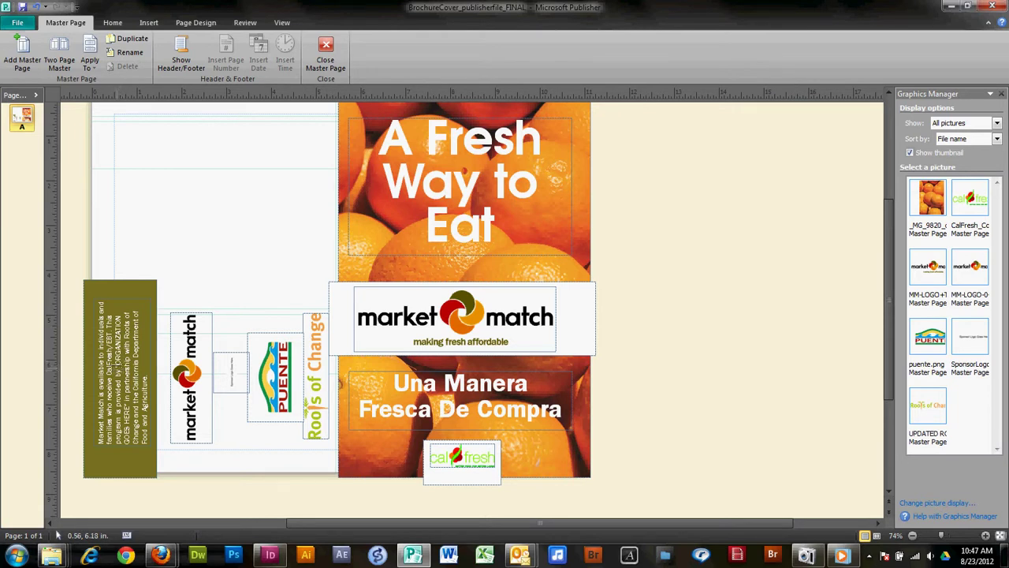
click(118, 369)
drag(119, 369, 125, 404)
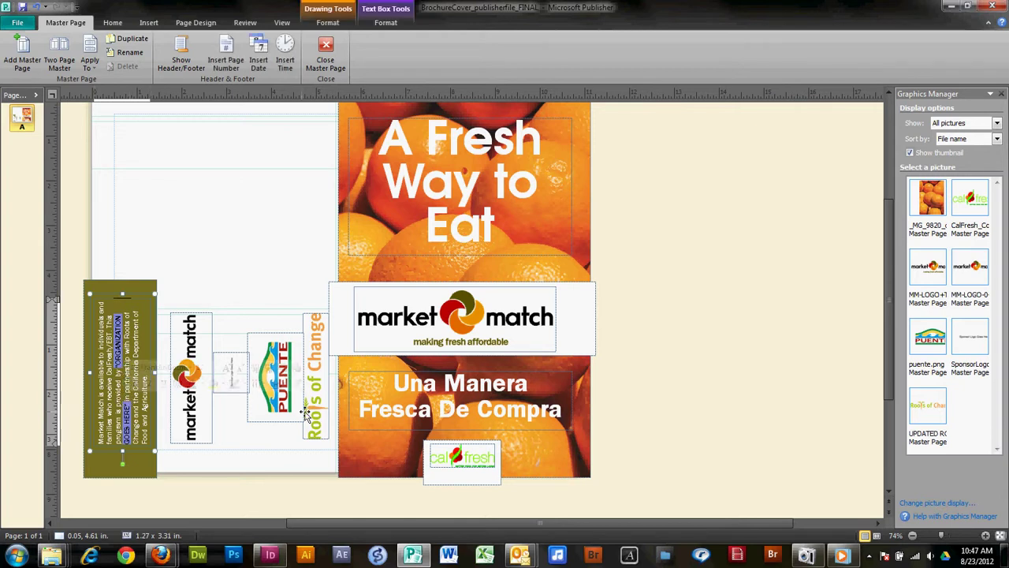
text(Puente Market in)
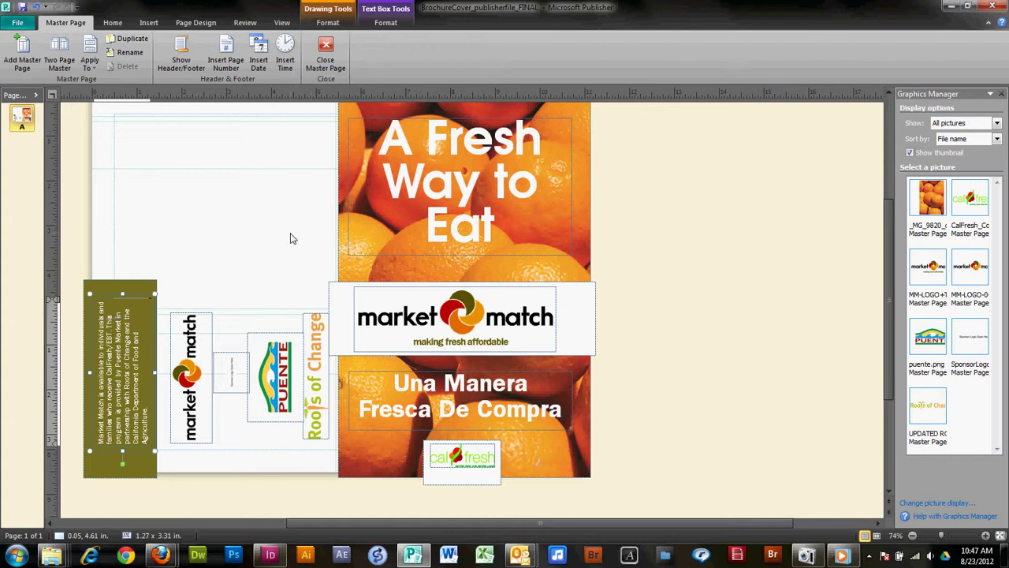
- Click off the sponsor text and use Close Master Page to return to page 1
click(661, 275)
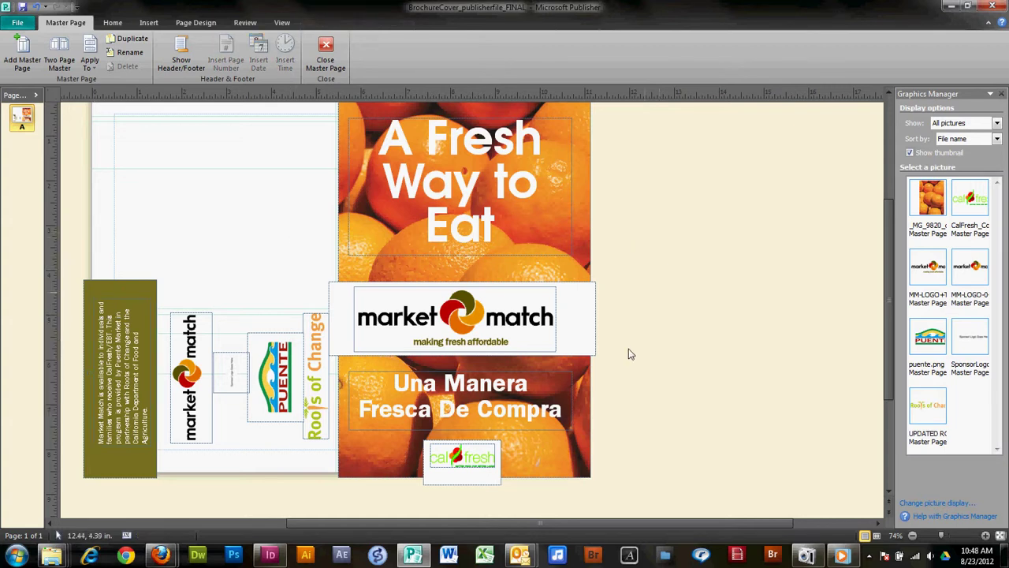
drag(681, 522, 595, 523)
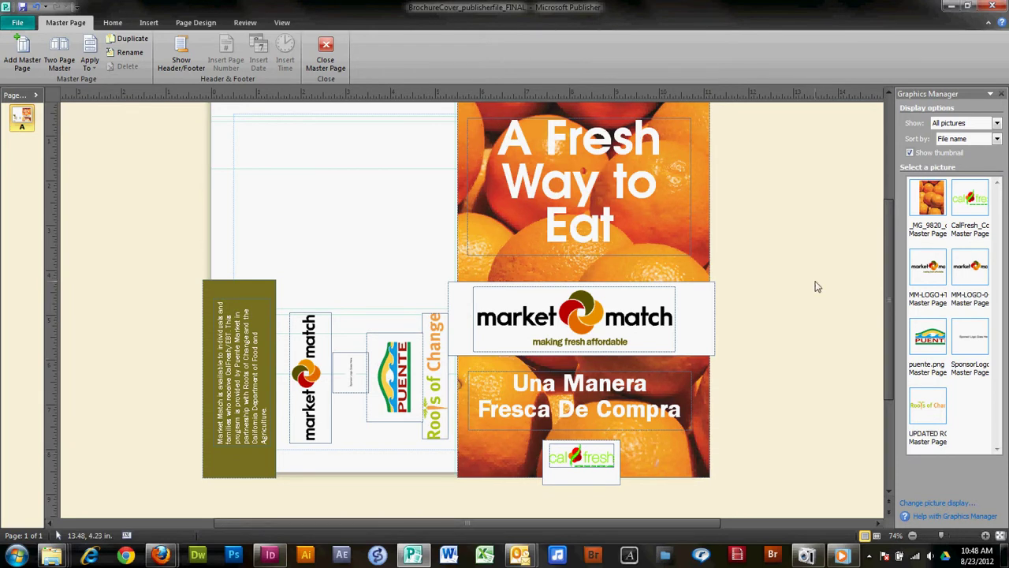
scroll(805, 282, up, 1)
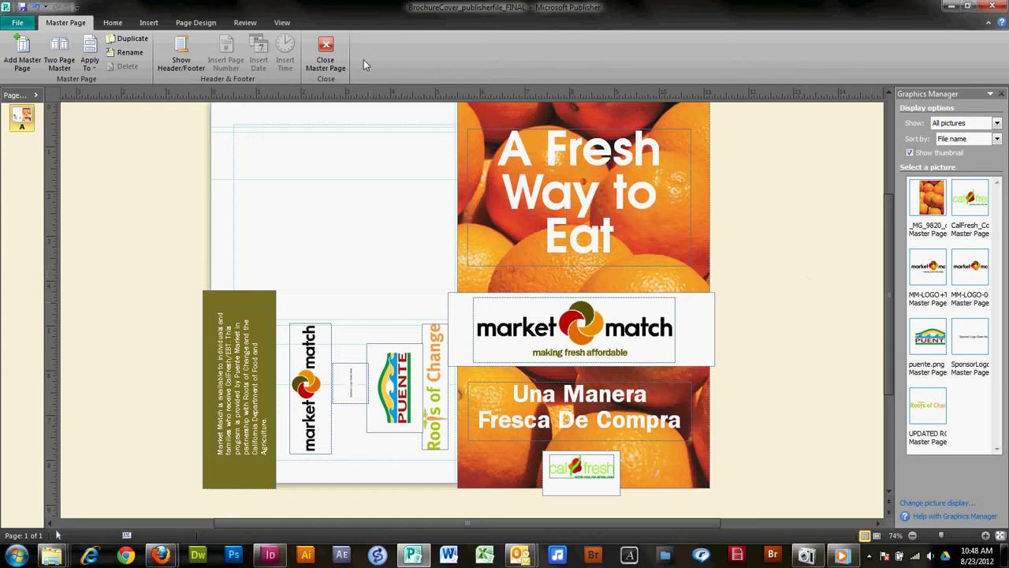
click(324, 51)
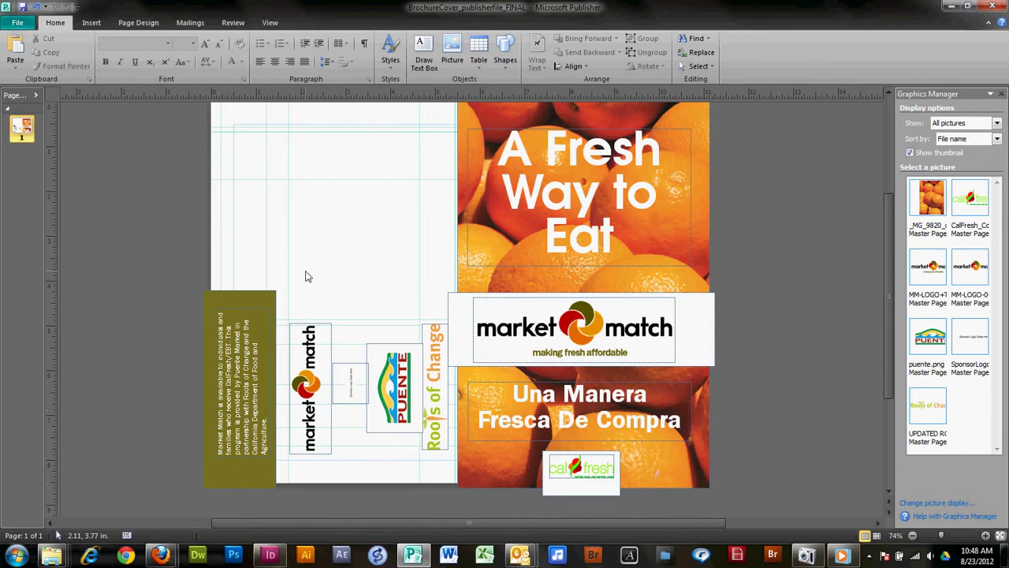
scroll(740, 243, up, 1)
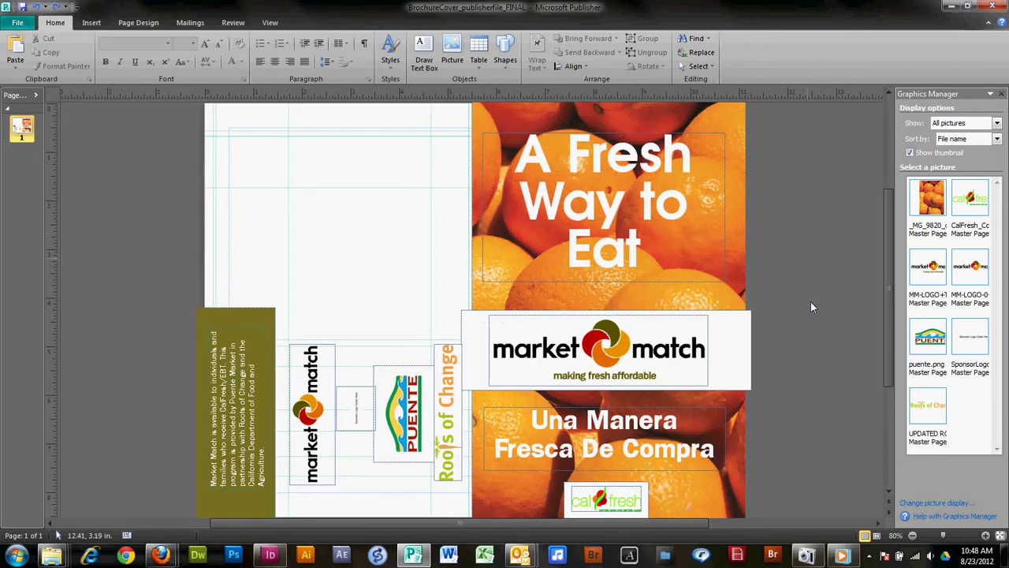
scroll(810, 302, up, 1)
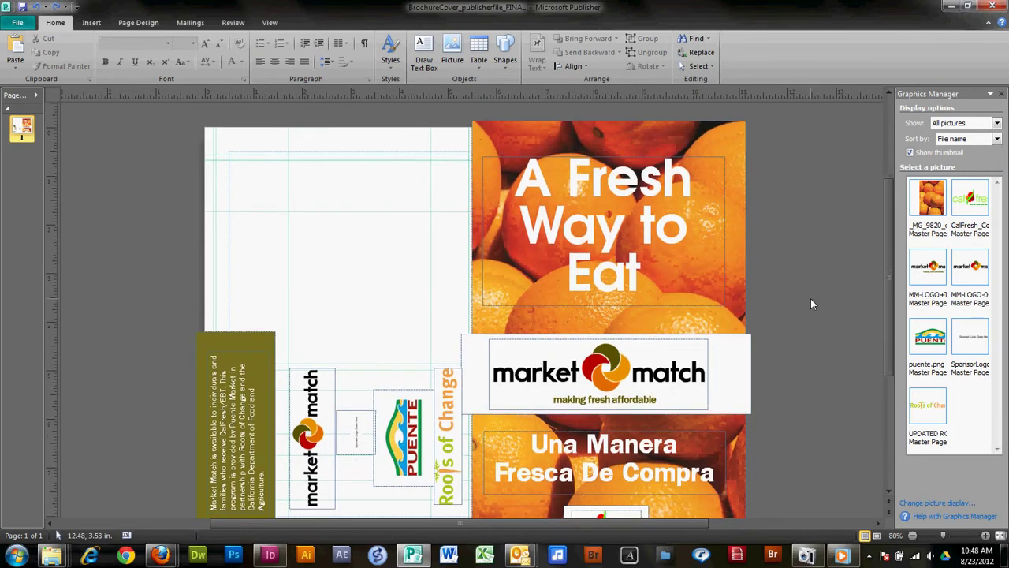
scroll(810, 300, down, 1)
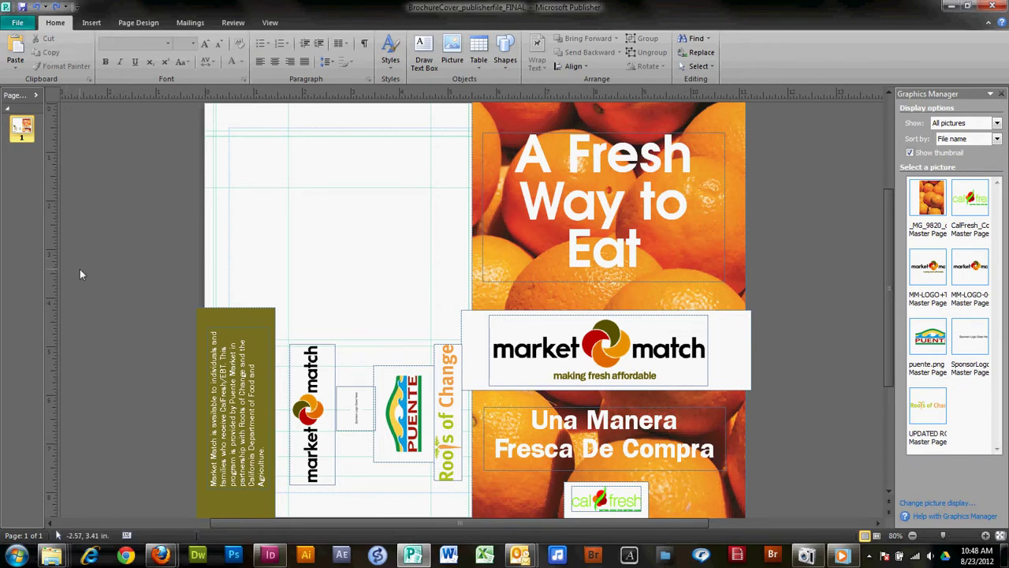